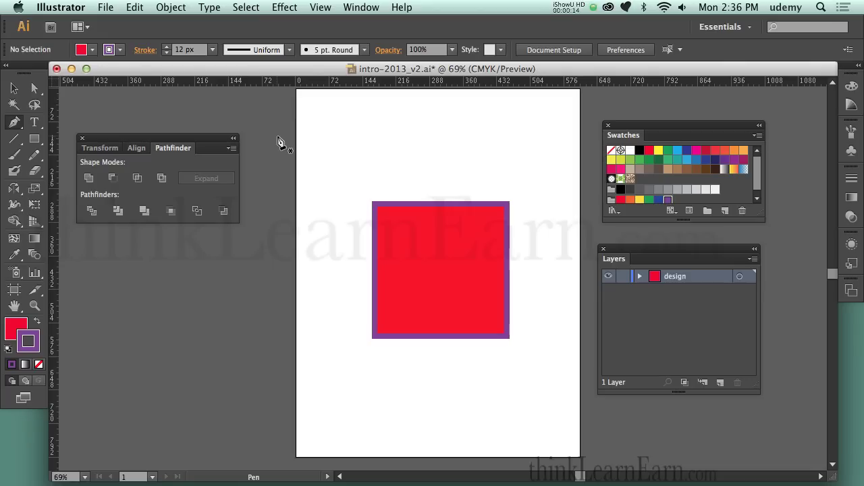
- Select the red square with the purple stroke on the artboard
left_click(34, 89)
left_click(173, 9)
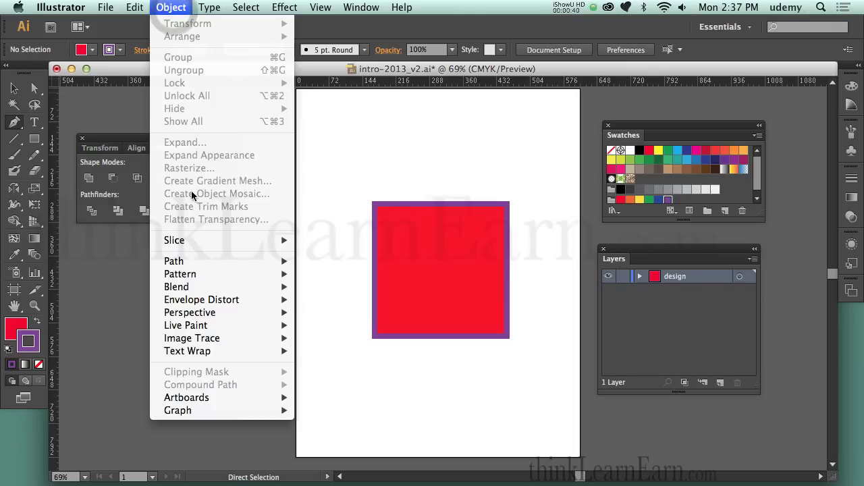
left_click(176, 10)
left_click(406, 219, "super")
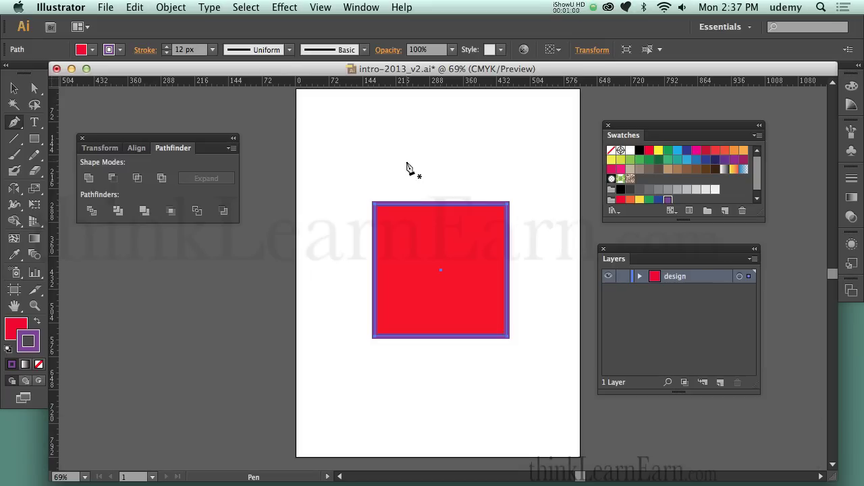
- Examine the Transform commands for the selected square and the Rotate, Scale, Shear and Reflect tools
left_click(171, 7)
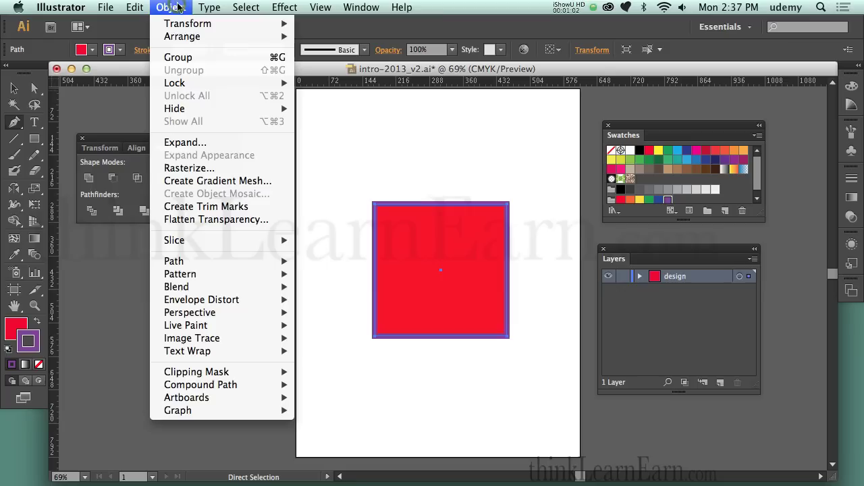
mouse_move(179, 27)
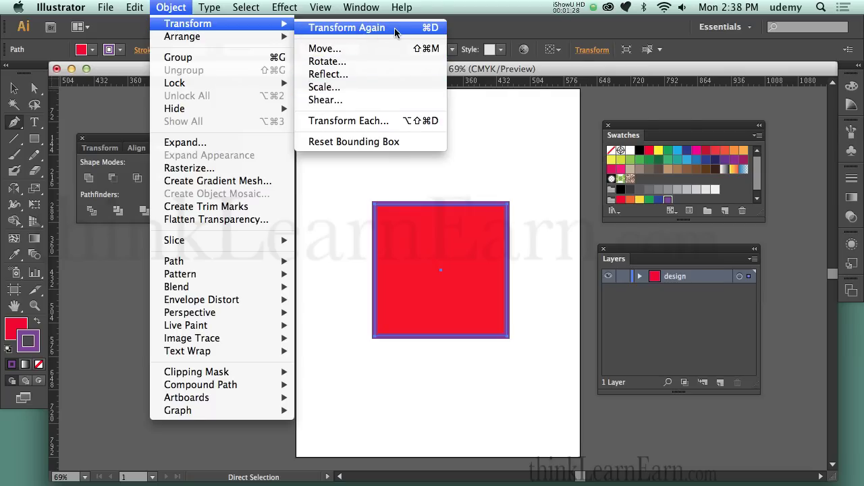
left_click(189, 12)
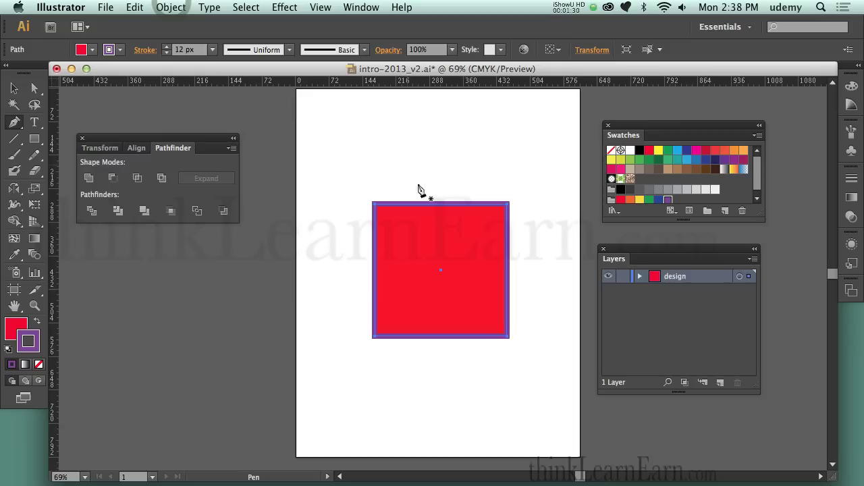
key("super")
key("super")
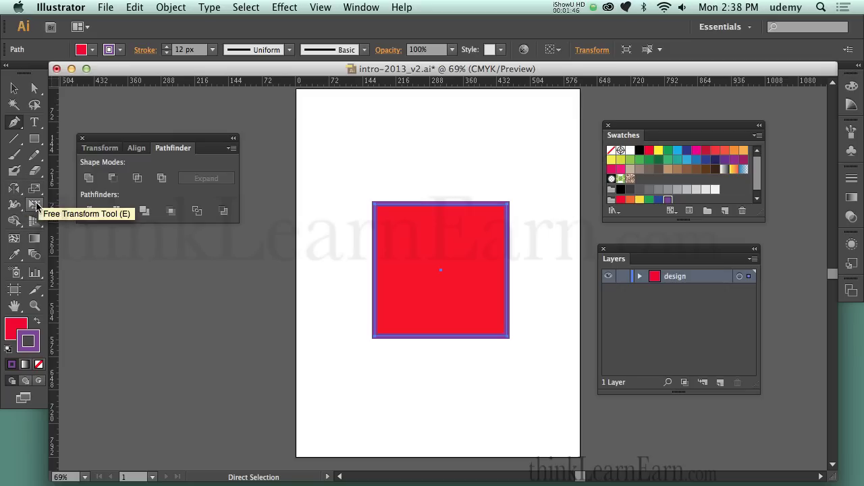
key("r")
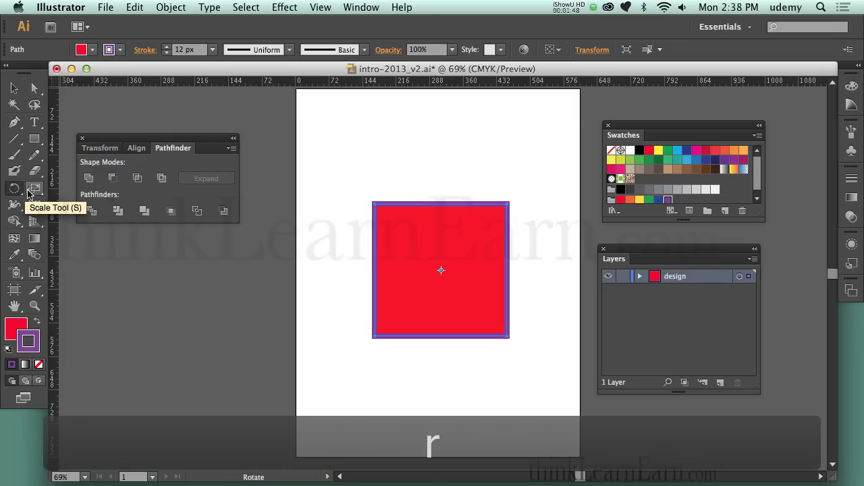
left_click(29, 192)
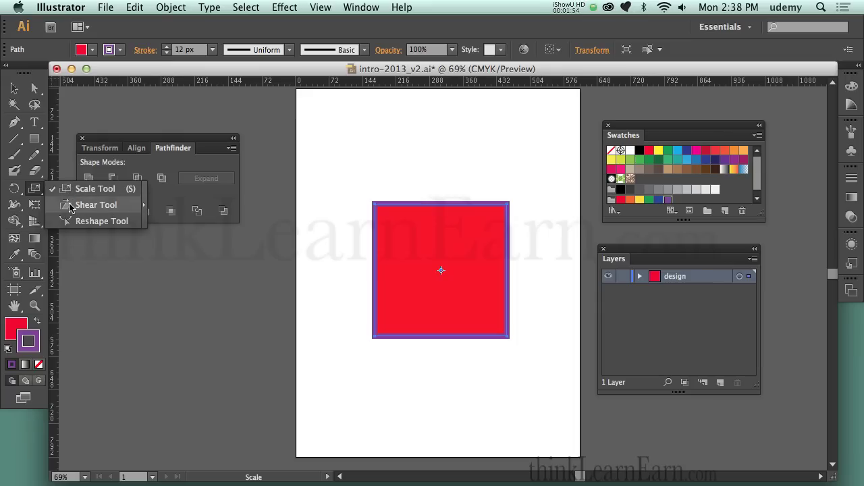
left_click_drag(70, 207, 70, 191)
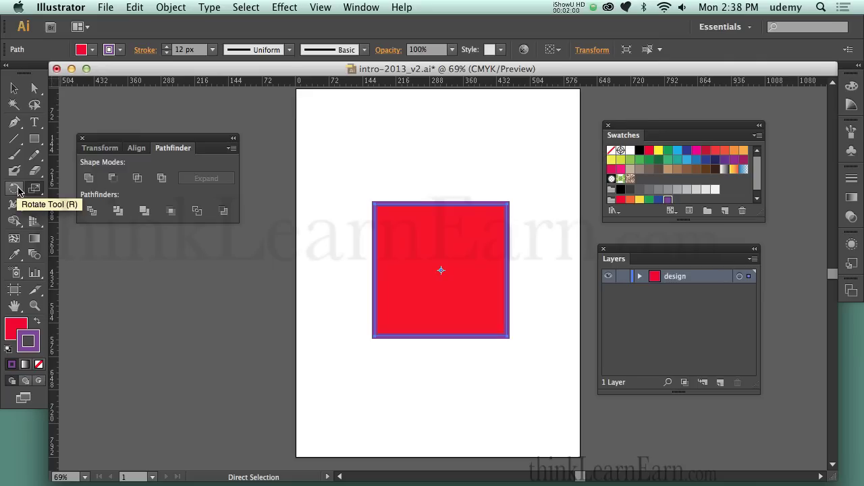
key("o")
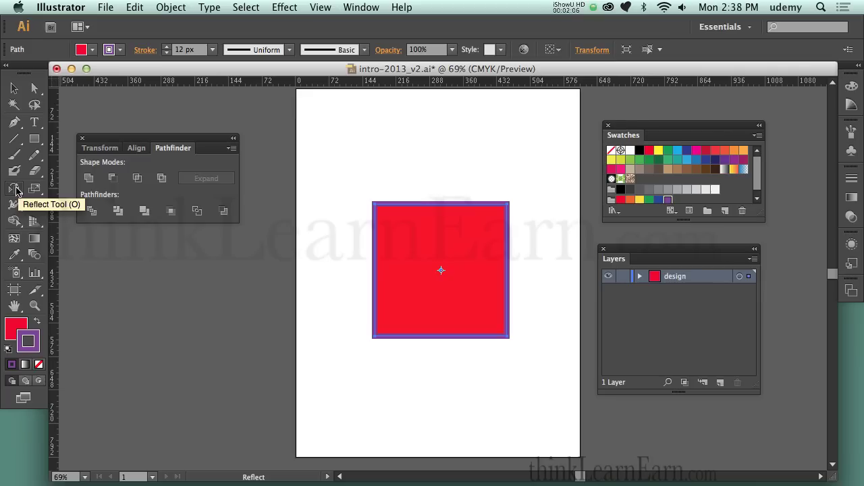
left_click(16, 191)
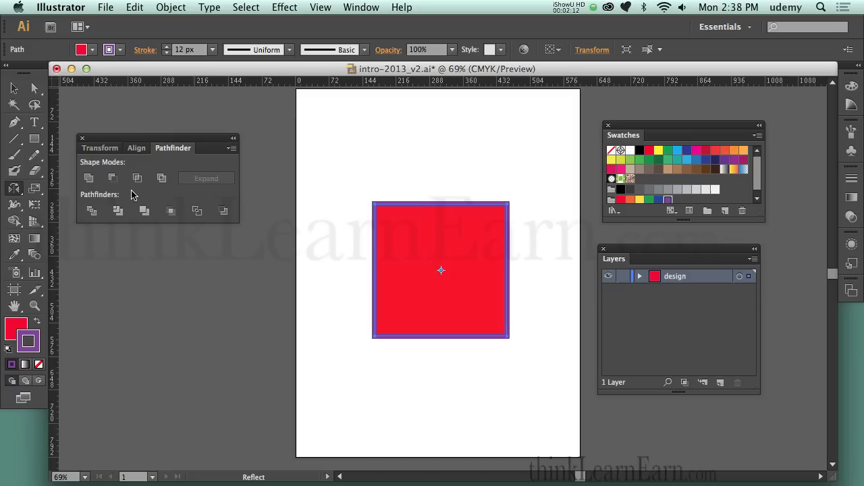
- Scale the red square uniformly to 55% about its centre with the Scale tool
key("s")
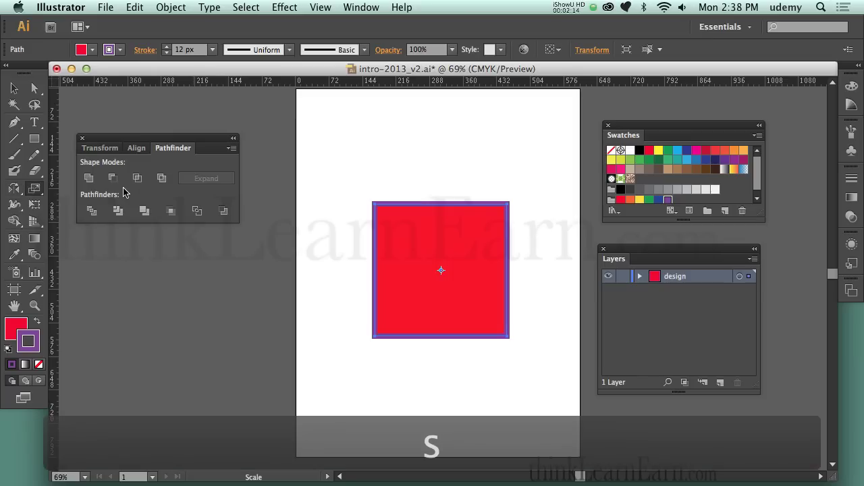
key("Return")
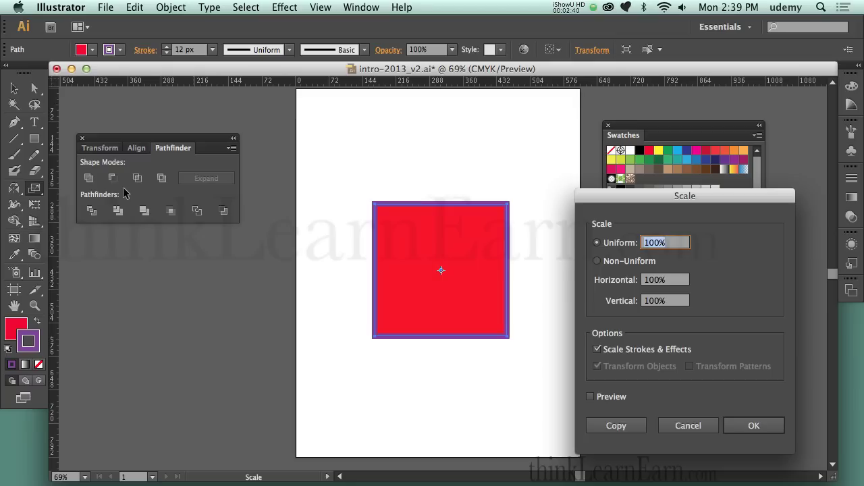
type("55")
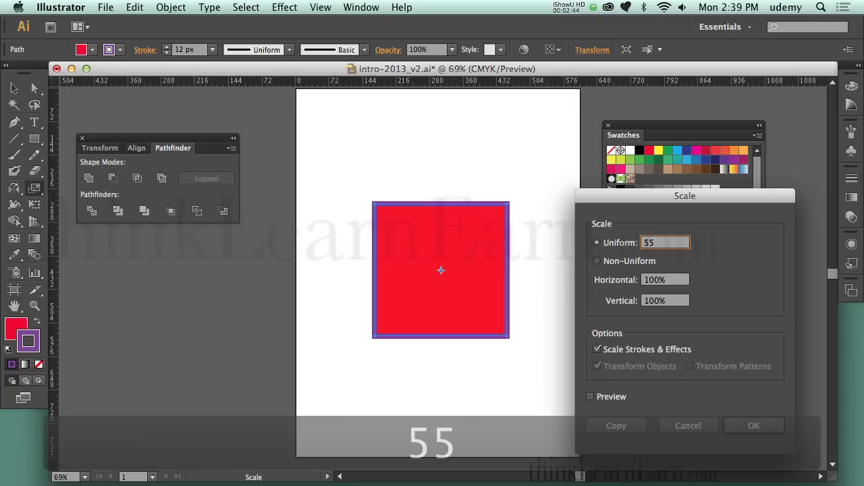
key("Return")
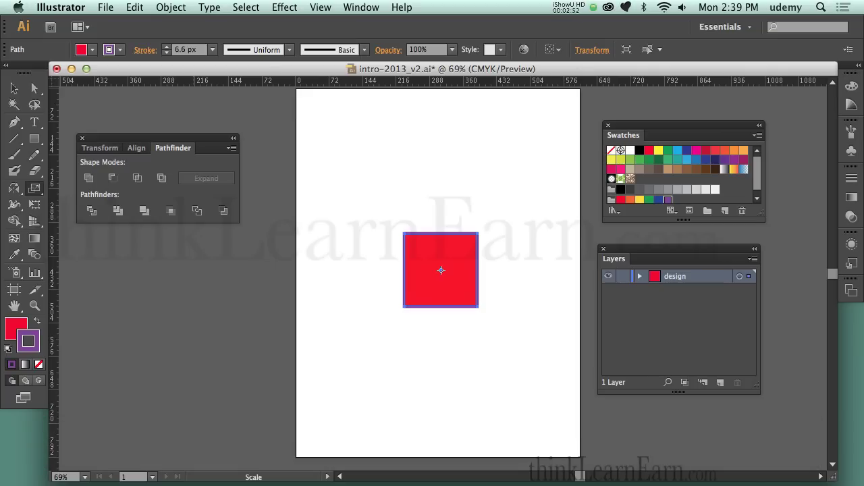
- Repeat the last scaling on the square four times with Transform Again
left_click(170, 7)
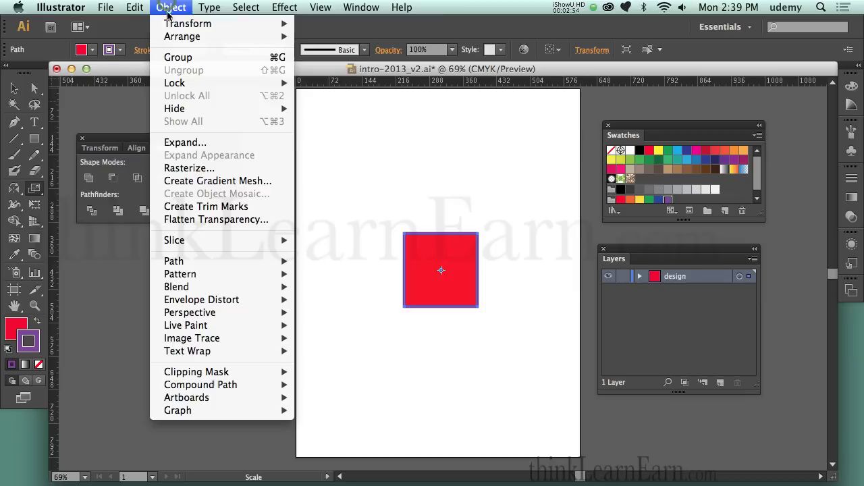
mouse_move(172, 25)
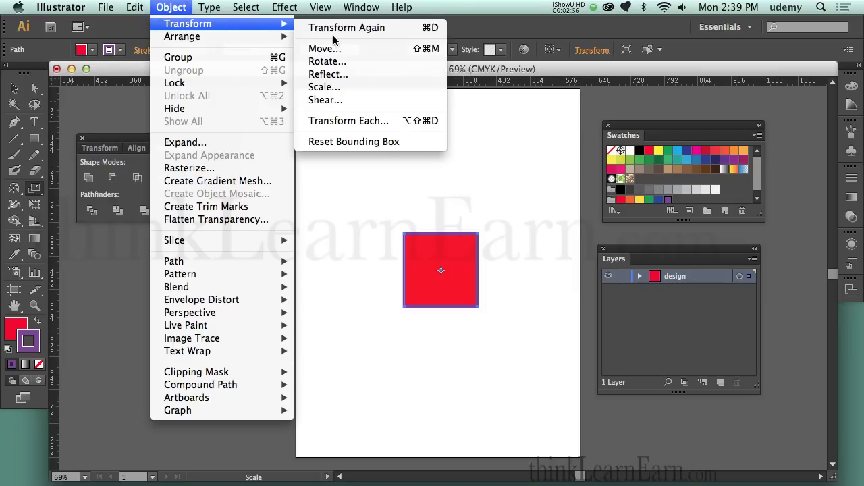
left_click(429, 29)
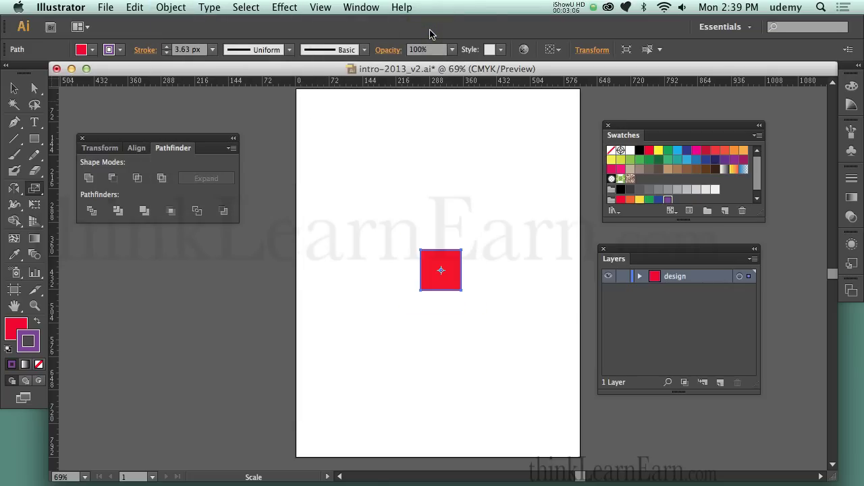
key("super+d")
key("super+d")
key("super+d")
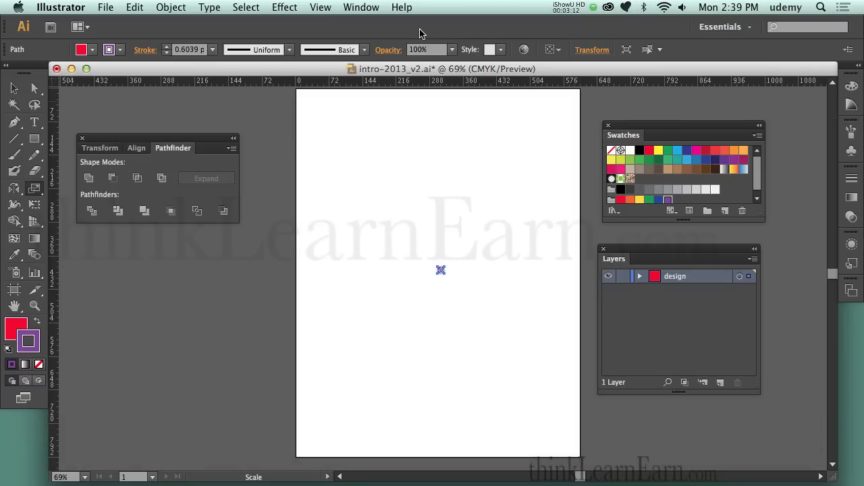
- Undo all the repeated scaling and the original 55% scaling of the square
left_click(134, 7)
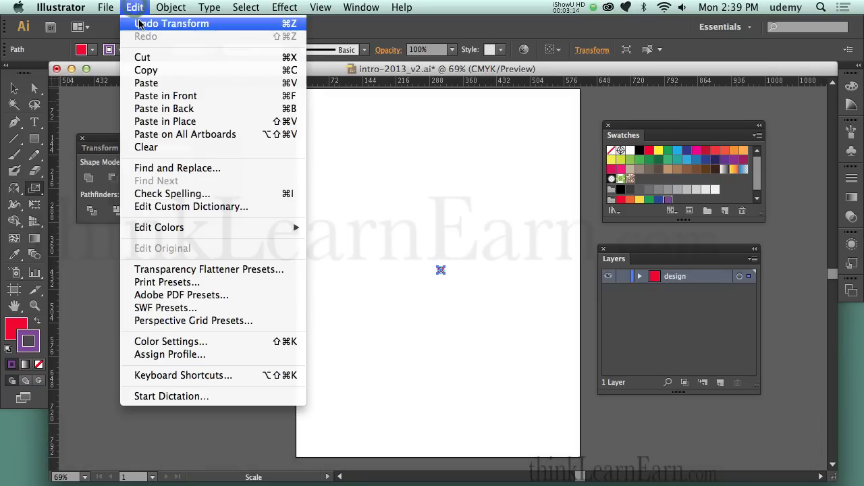
key("super+z")
key("super+z")
key("super+z")
key("super+z")
key("super+z")
key("super+z")
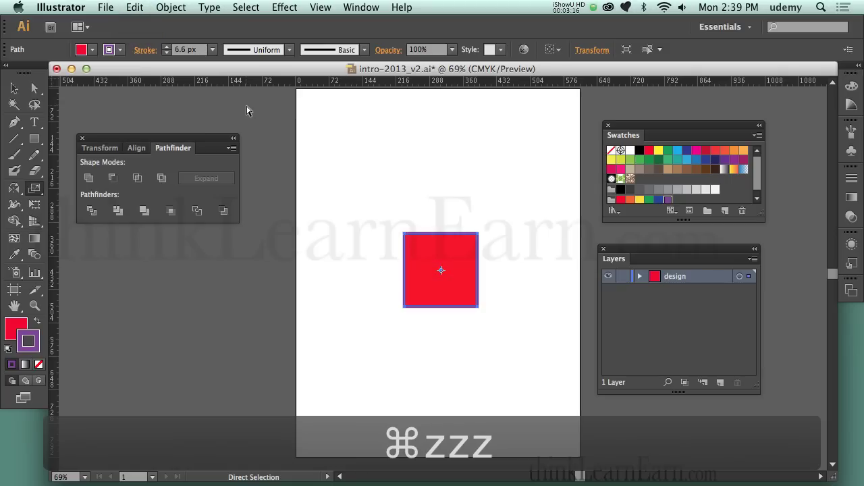
key("super+shift+z")
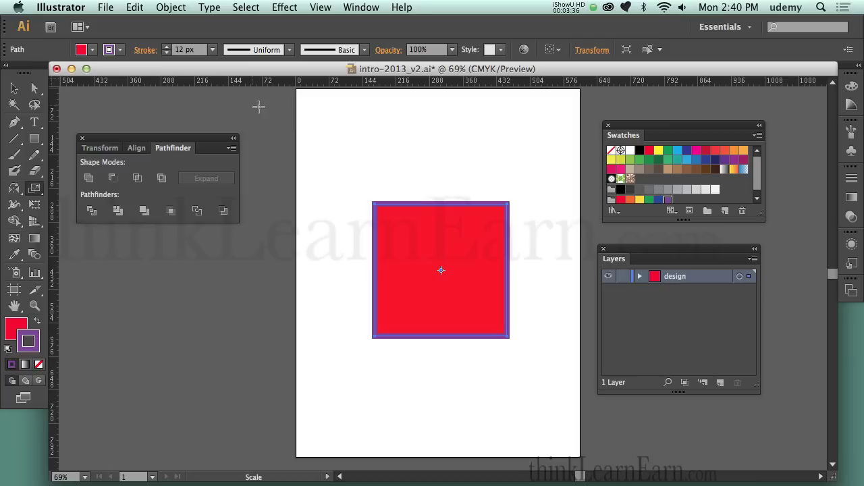
- Detach the Scale, Shear and Reshape tool group as a floating panel above the Pathfinder panel
key("r")
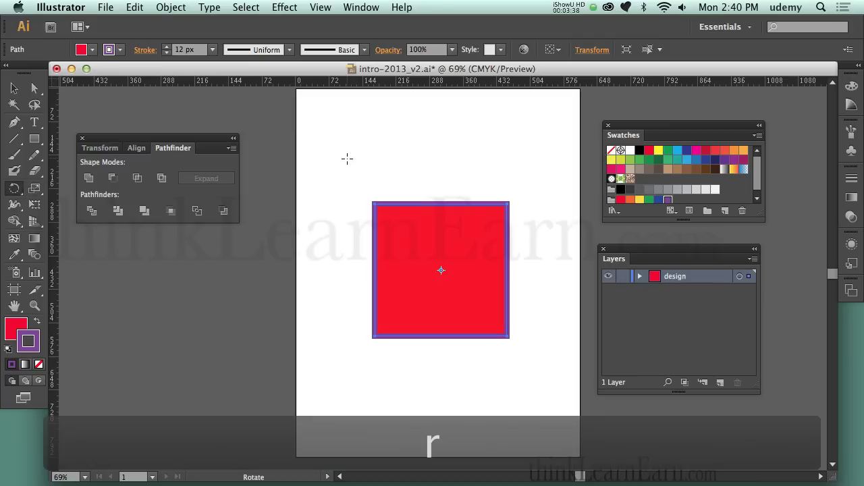
key("o")
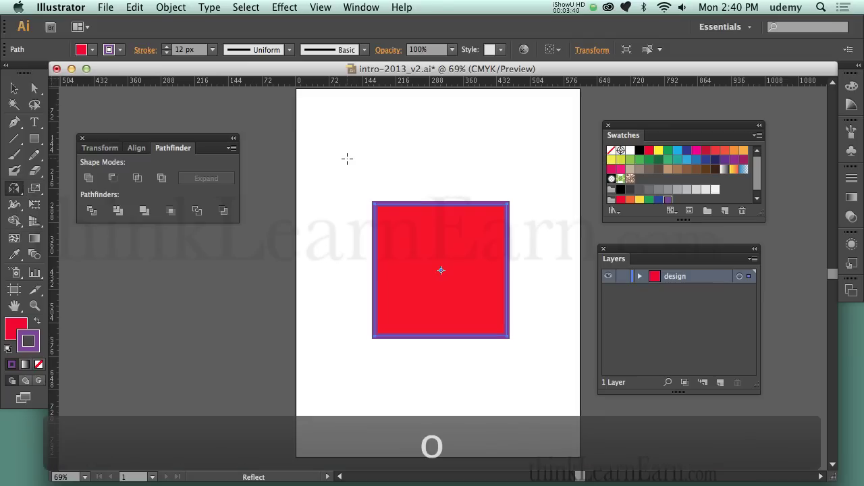
key("s")
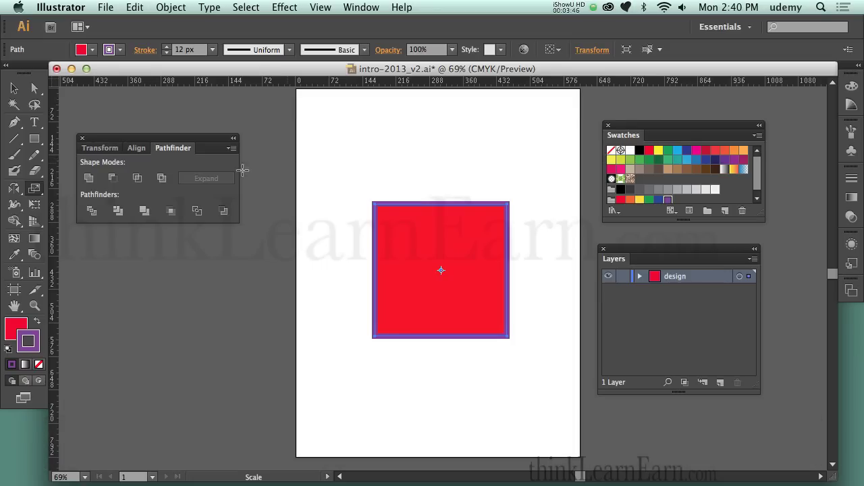
key("super")
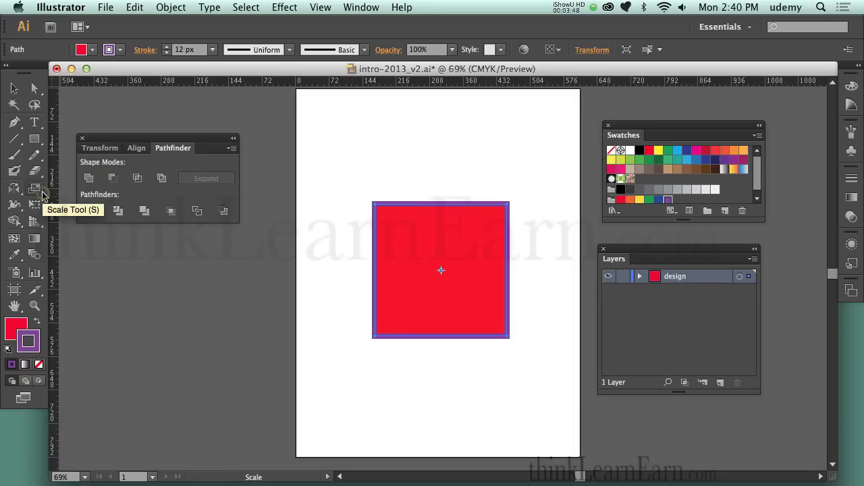
left_click_drag(36, 190, 234, 108)
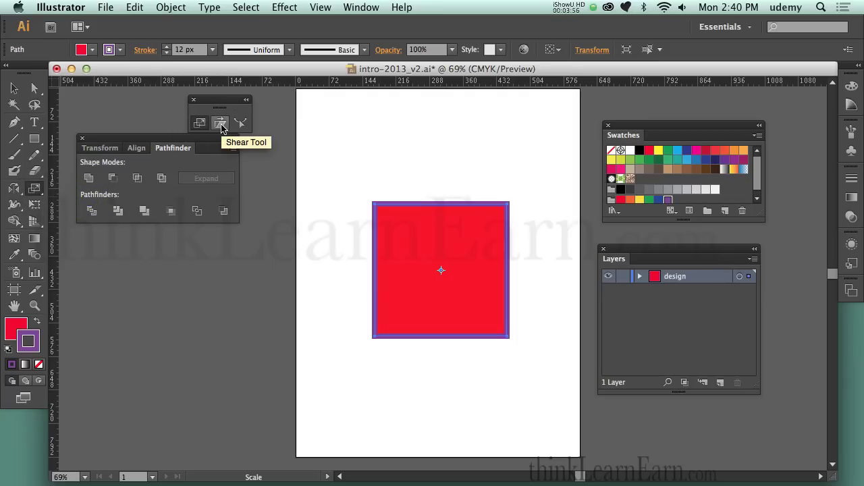
- Try shearing the square freehand twice about its lower-left corner with the Shear tool, undoing each attempt
left_click(221, 125)
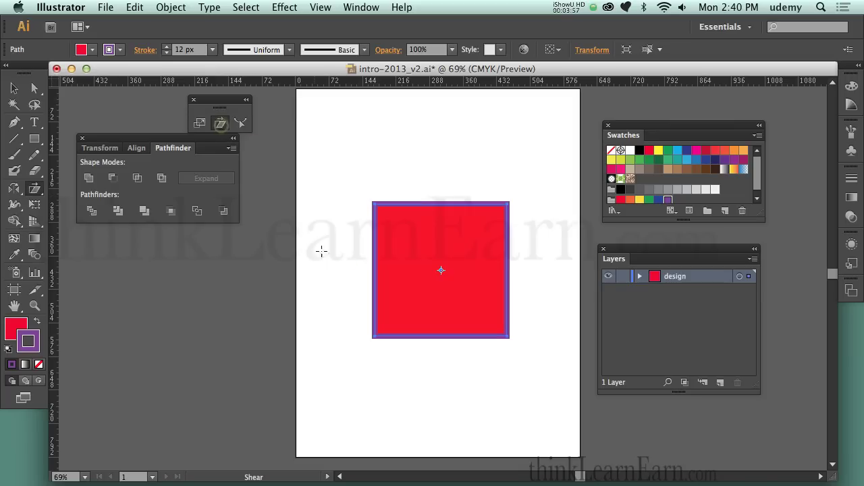
left_click(373, 337)
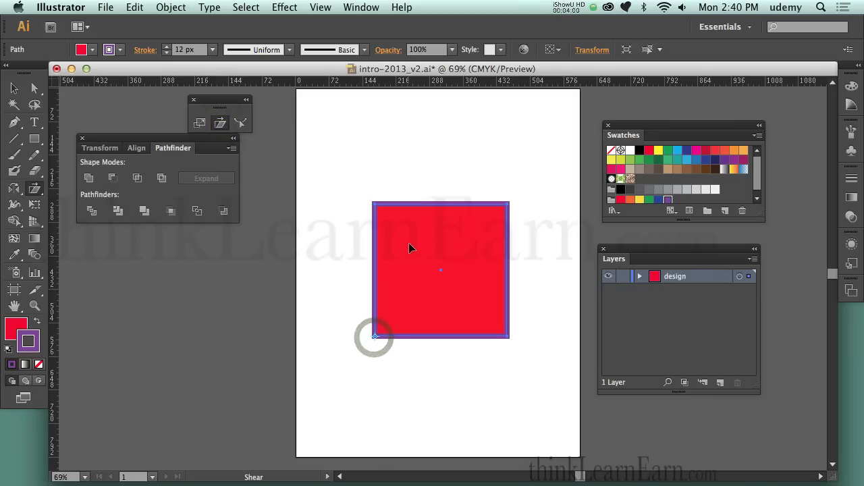
left_click_drag(410, 204, 476, 187)
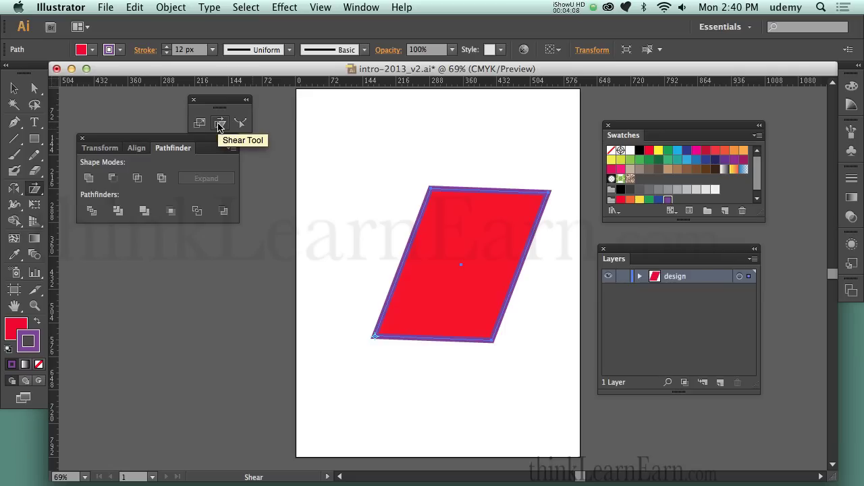
key("super+z")
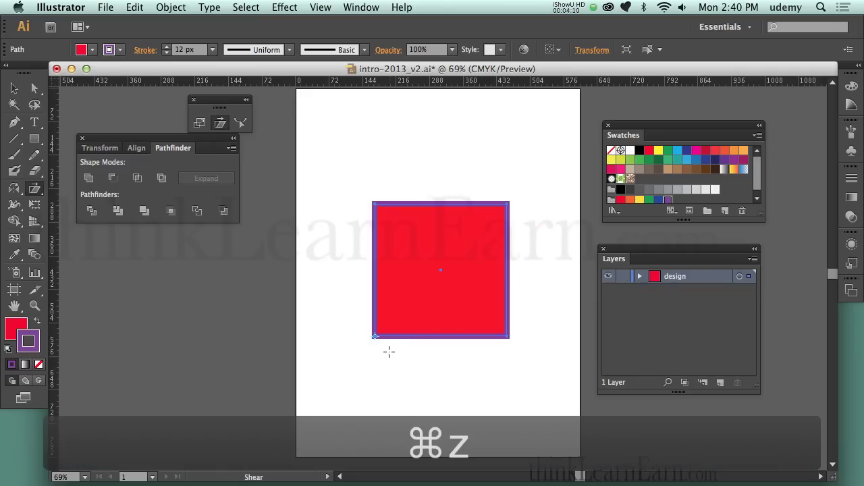
left_click(374, 335)
left_click_drag(389, 228, 488, 215)
key("super+z")
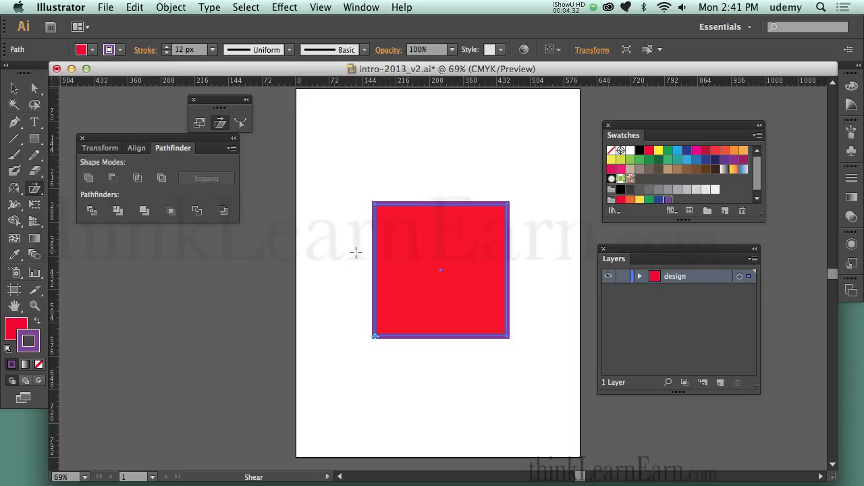
- Try scaling the square uniformly to 60% about its centre, undo it, and bring up the Scale options for the centre point without applying them
key("s")
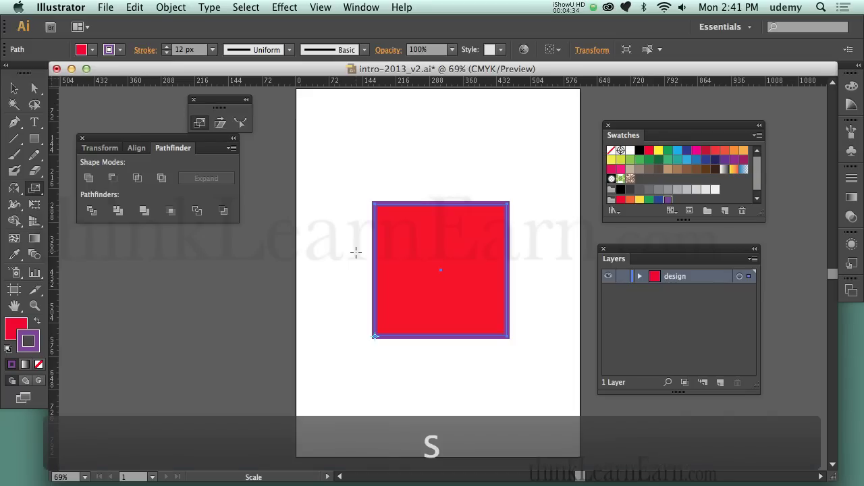
key("Return")
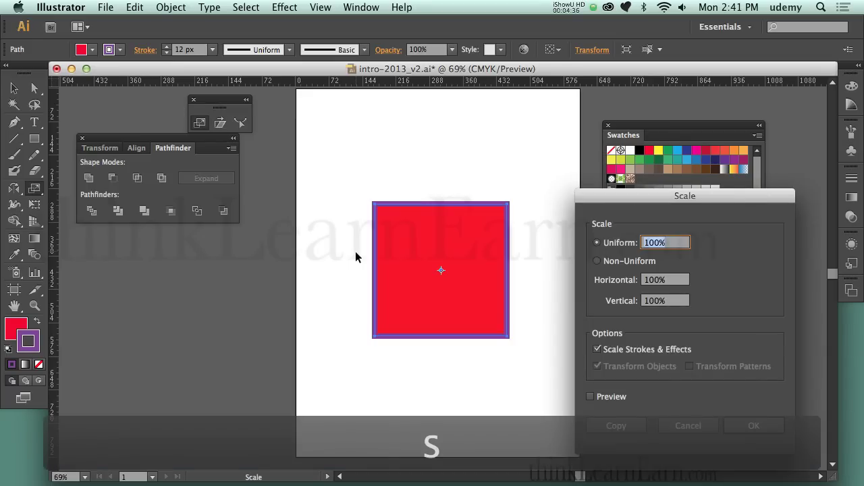
type("60")
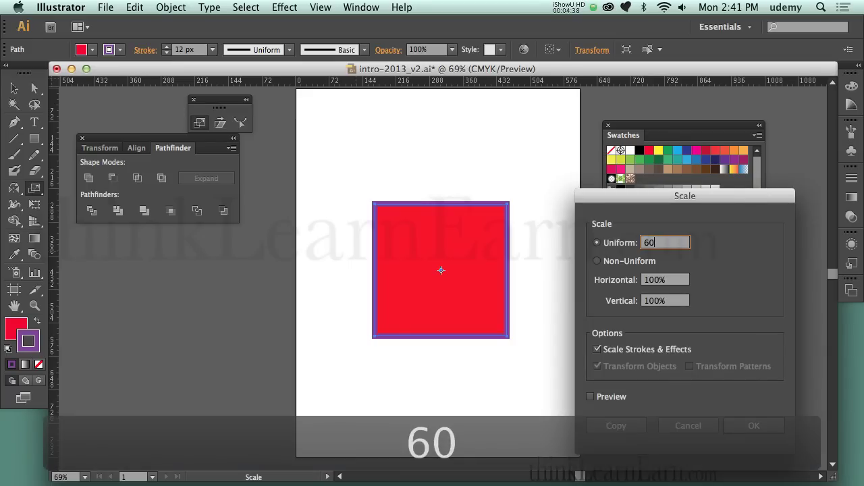
key("Return")
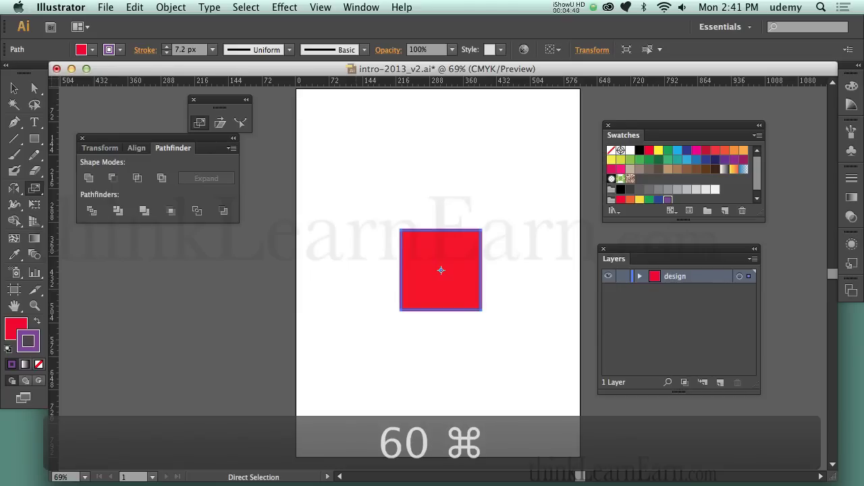
key("super+z")
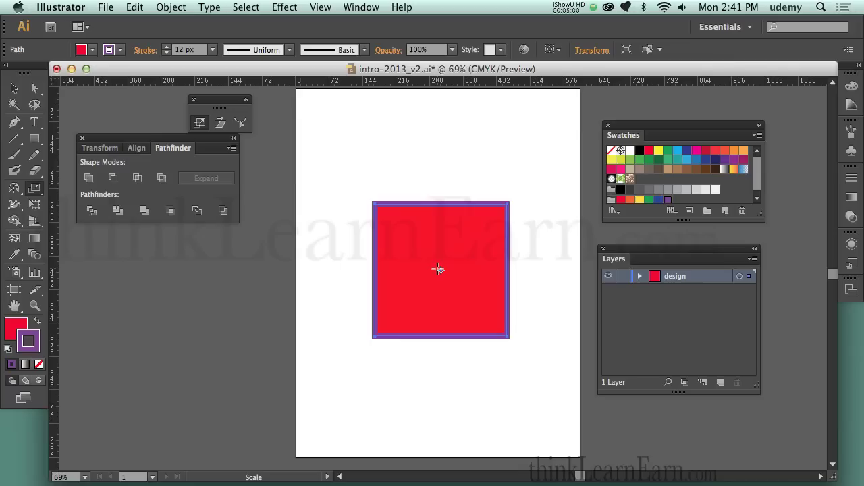
left_click(438, 269, "alt")
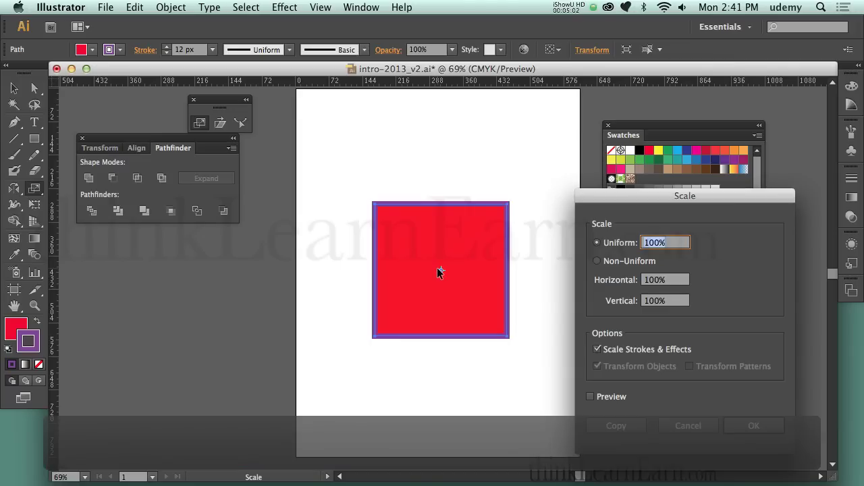
left_click(685, 426)
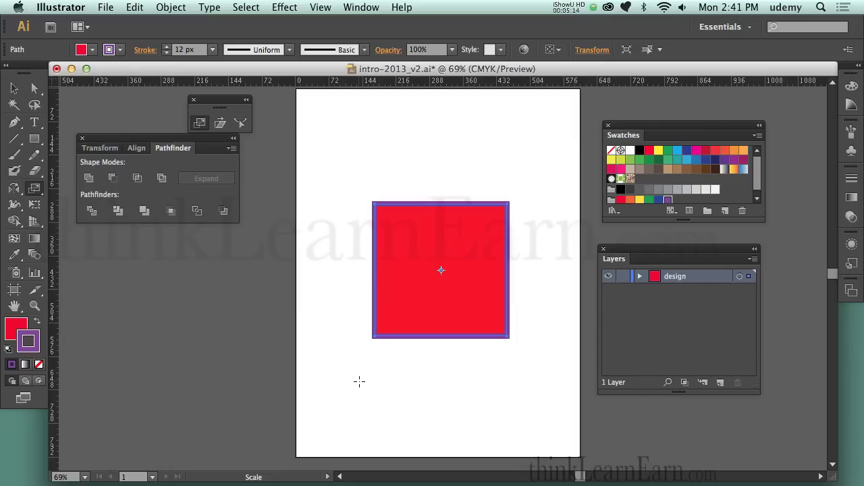
- Try scaling the square freehand about its lower-left corner, and undo the scaling
left_click(30, 189)
left_click(376, 336)
mouse_move(564, 166)
left_mouse_down()
mouse_move(533, 196)
mouse_move(525, 191)
mouse_move(455, 265)
left_mouse_up()
key("shift")
key("super+z")
- Rotate the square 45° about its centre
key("r")
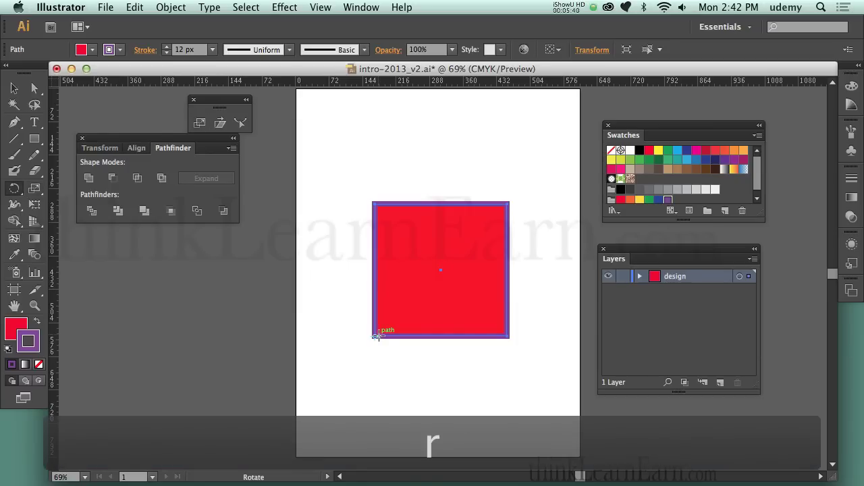
key("Return")
left_click_drag(841, 324, 607, 207)
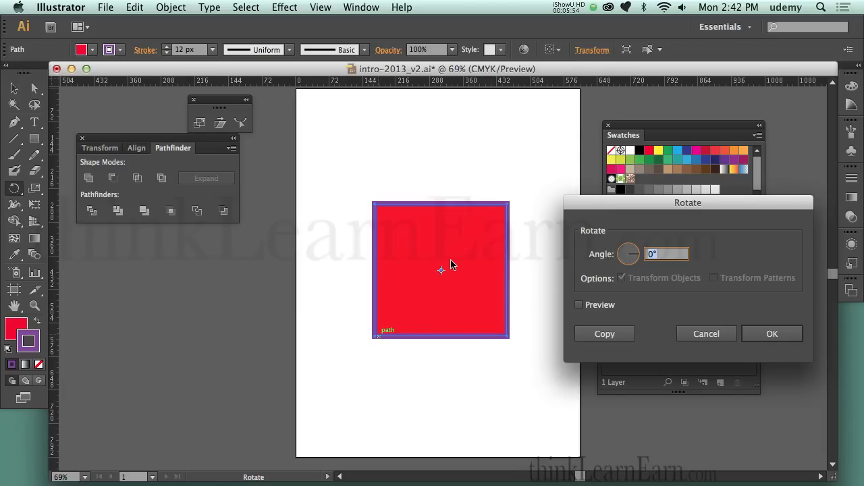
type("45")
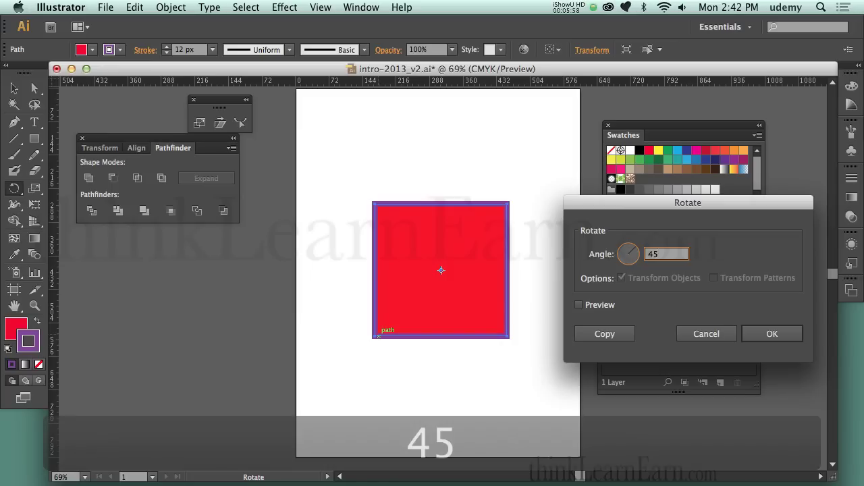
key("Return")
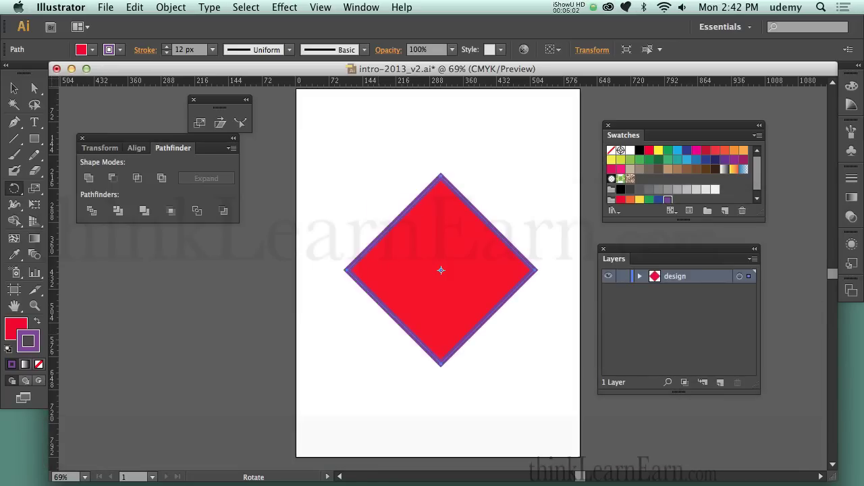
- Repeat the 45° rotation of the square five times with Transform Again
key("a")
left_click(173, 7)
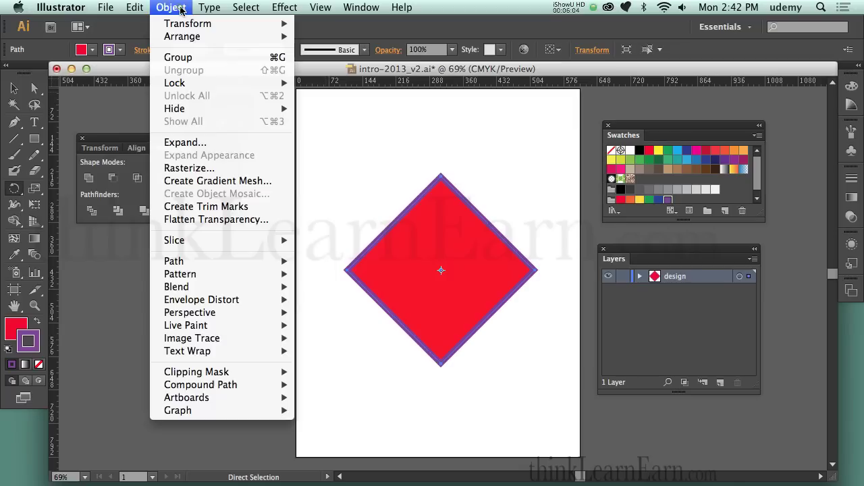
mouse_move(179, 24)
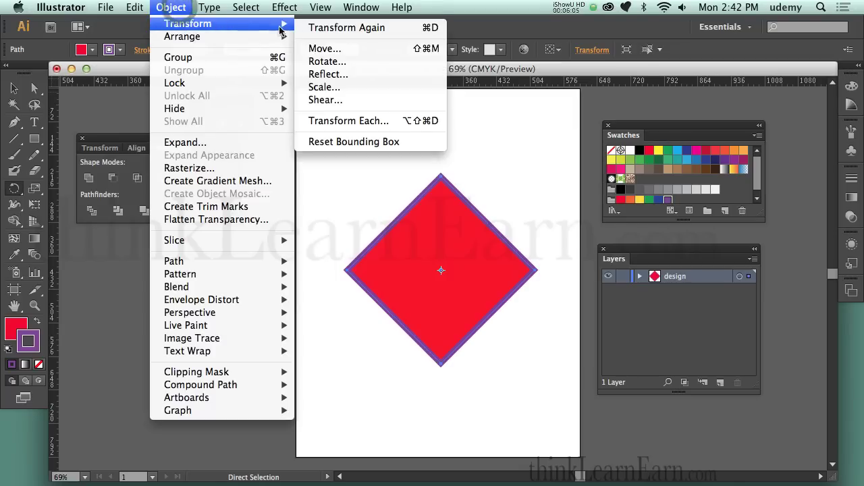
left_click(323, 30)
key("super+d")
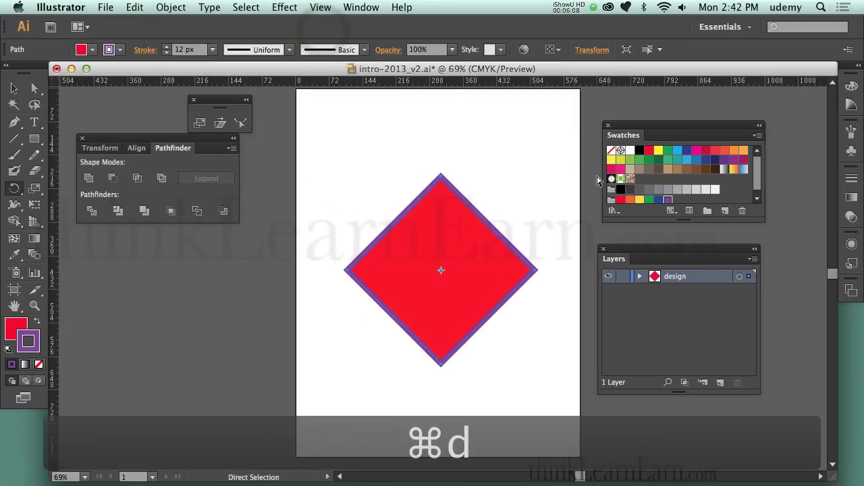
key("super+d")
key("super+d")
key("super+d")
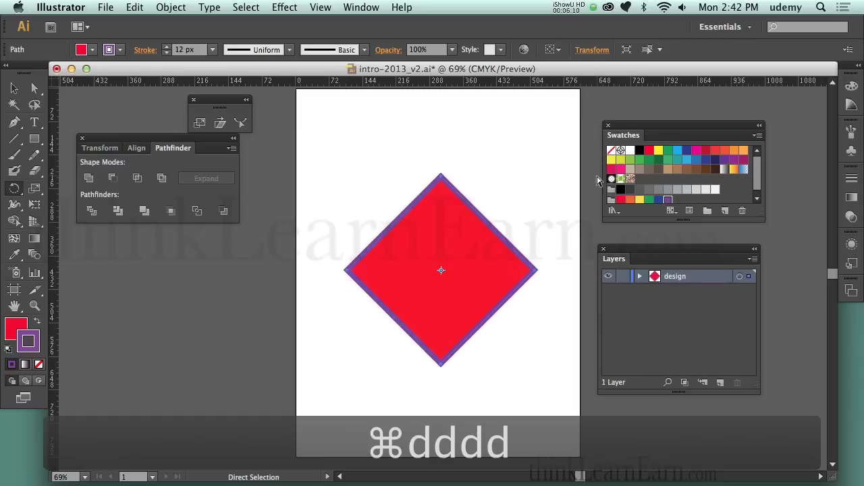
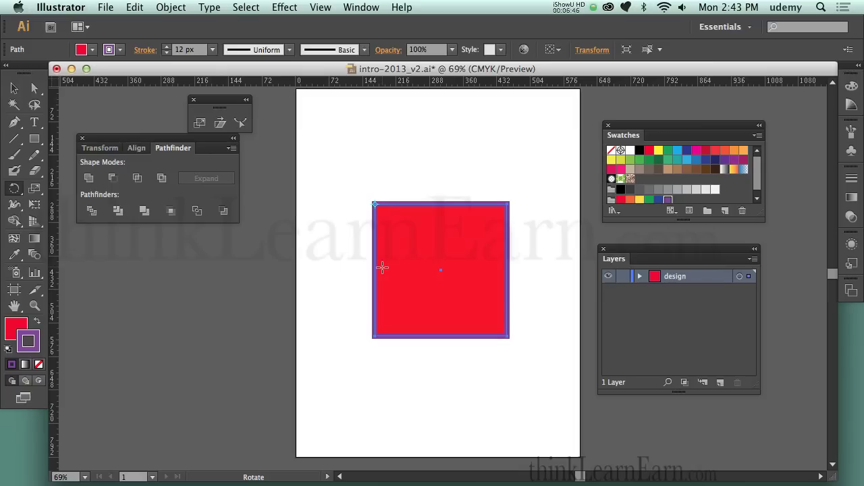
key("s")
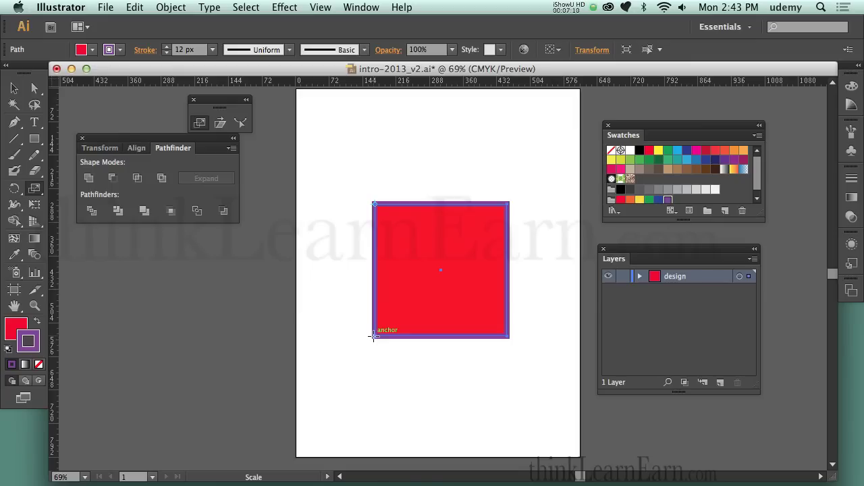
key("alt")
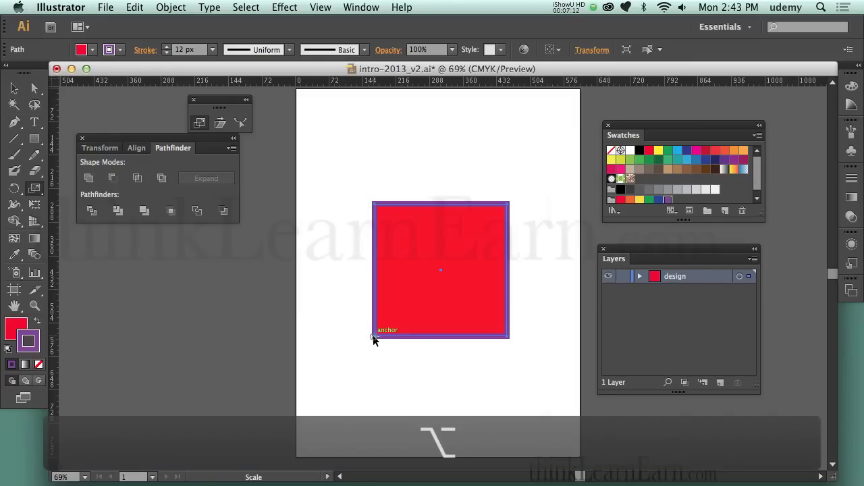
left_click(373, 337, "alt")
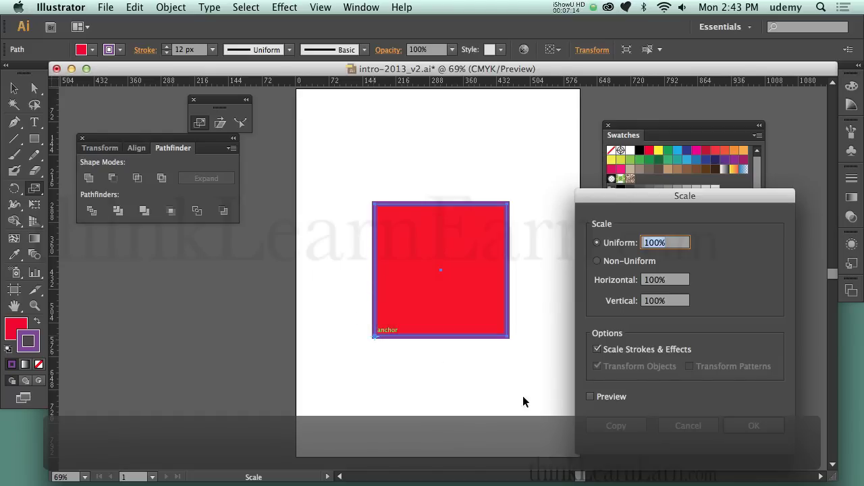
left_click(702, 425)
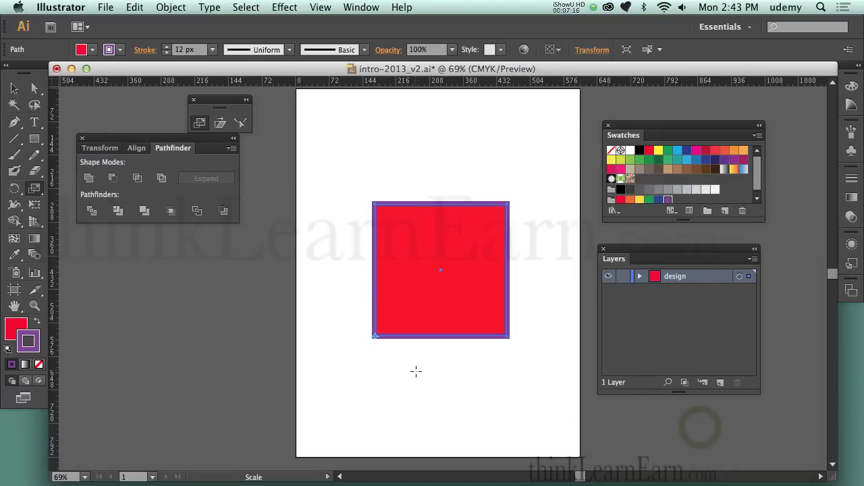
- Scale the square uniformly to 60% about its lower-left corner
key("alt")
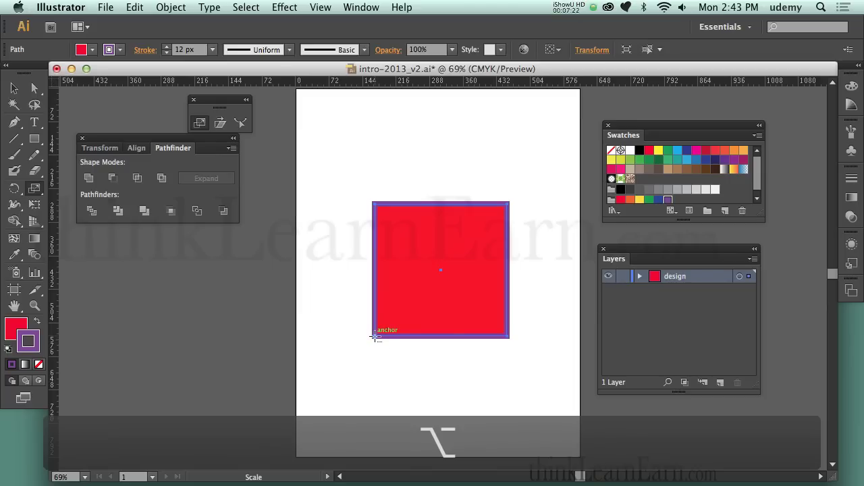
left_click(375, 337, "alt")
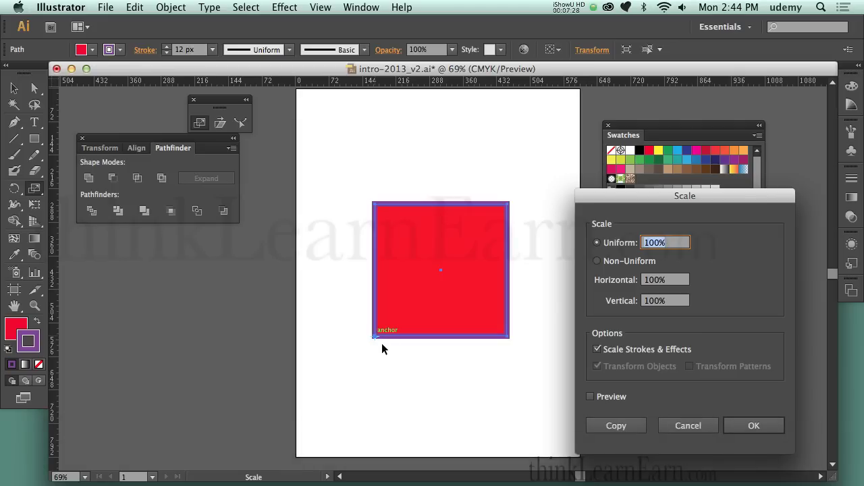
type("60")
left_click(736, 424)
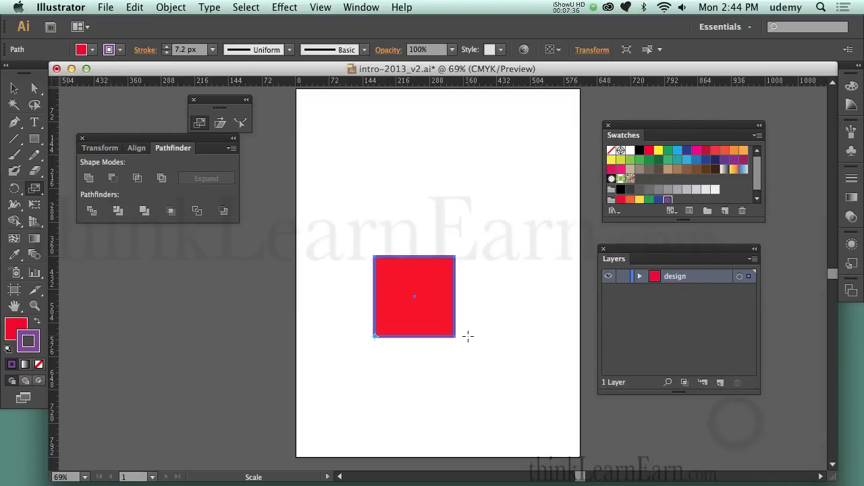
- Repeat the 60% corner scaling of the square three times with Transform Again
left_click(170, 6)
mouse_move(202, 24)
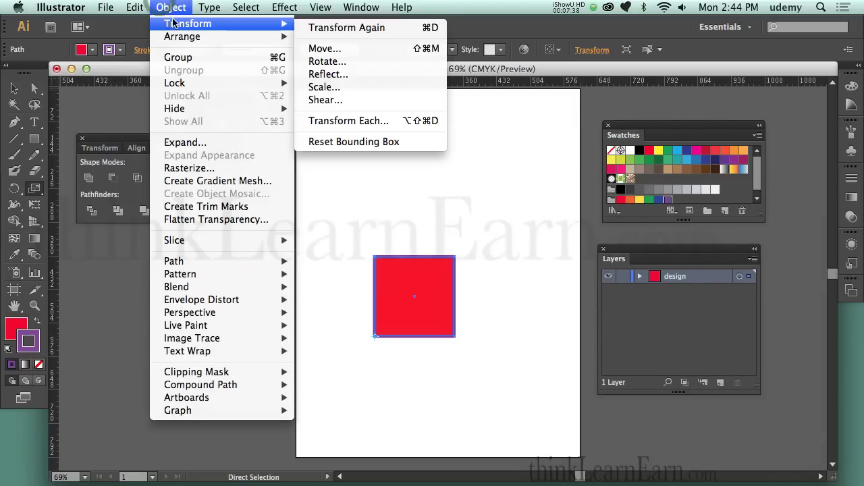
left_click(320, 27)
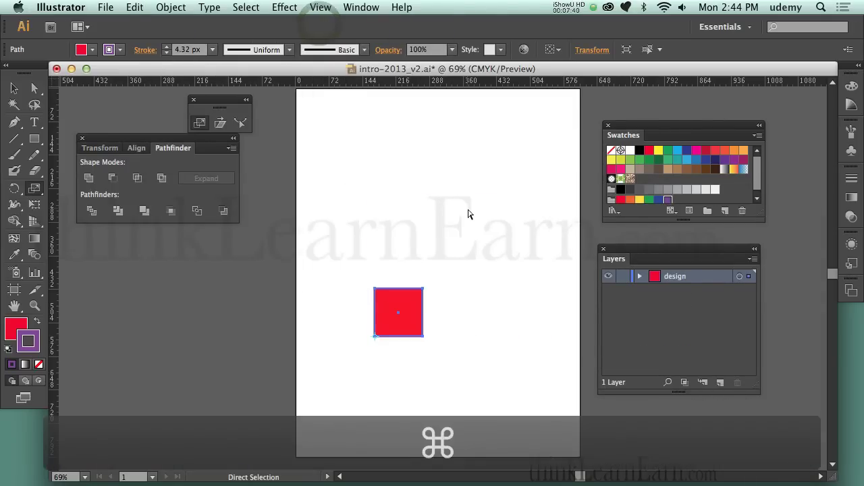
key("super+d")
key("super+d")
- Undo all the repeated scalings and the original 60% scaling of the square
key("super+z")
key("super+z")
key("super+z")
key("super+z")
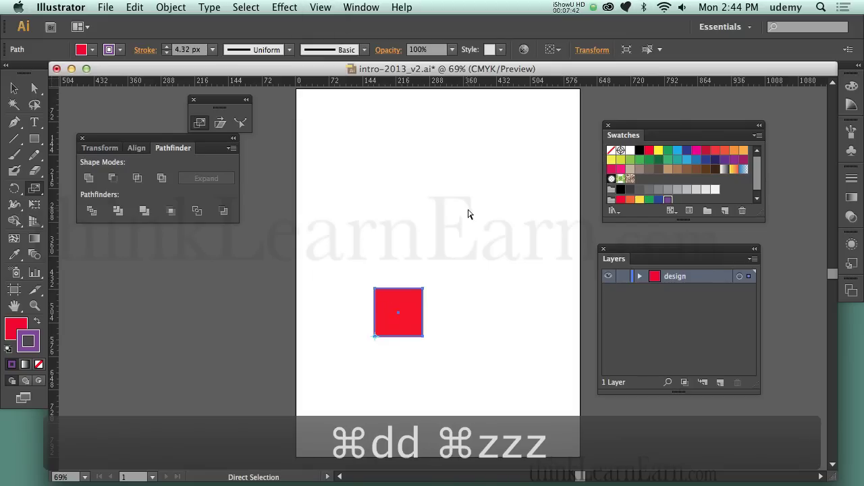
- Delete the square and show the guides on the artboard
key("s")
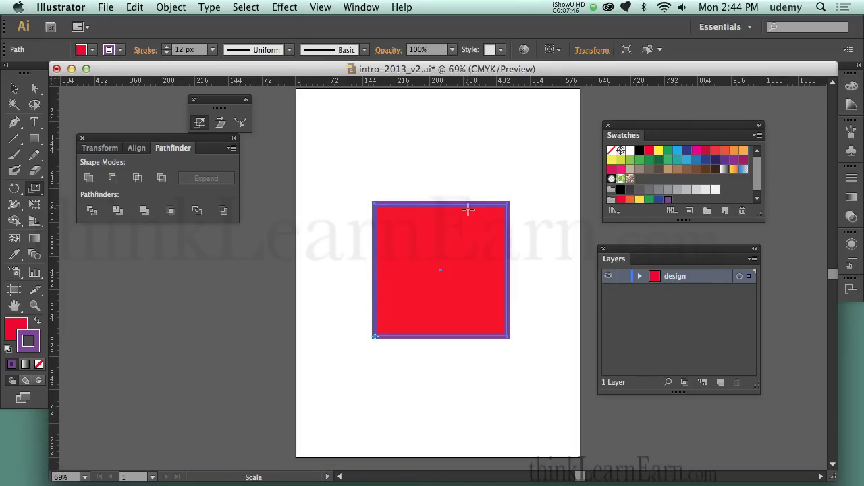
key("BackSpace")
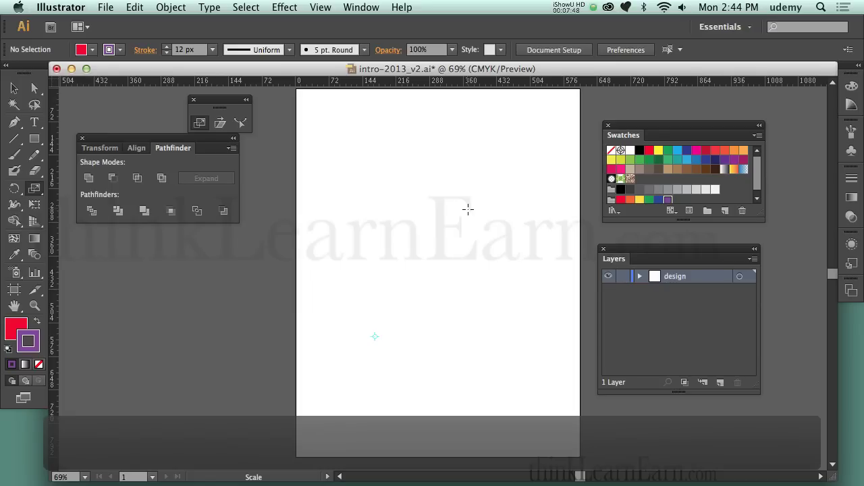
key("super+semicolon")
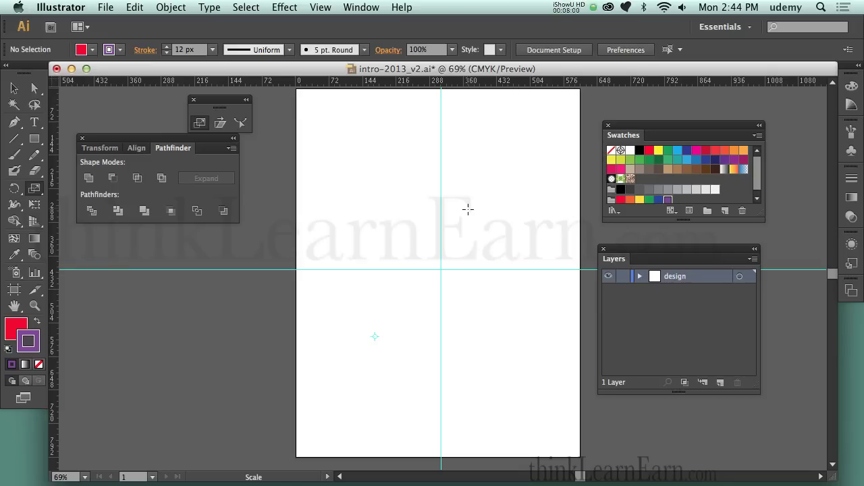
- Draw a narrow vertical ellipse centred on the intersection of the two guides
key("l")
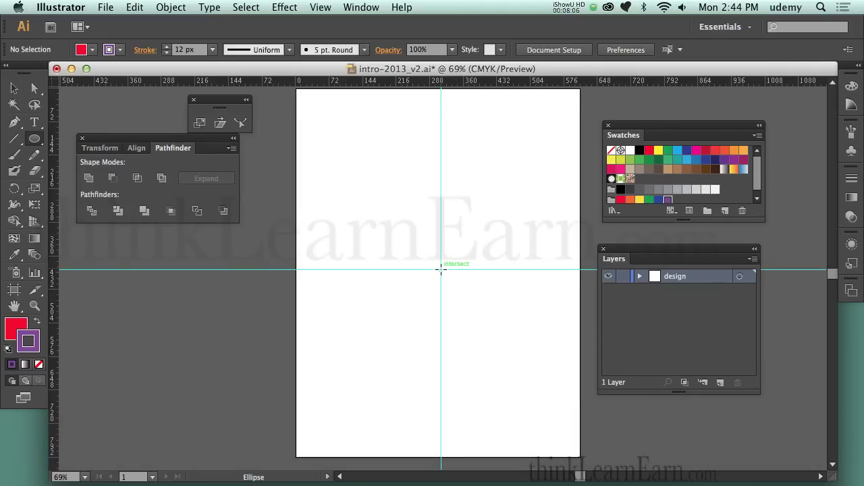
left_click_drag(440, 269, 454, 331)
key("alt")
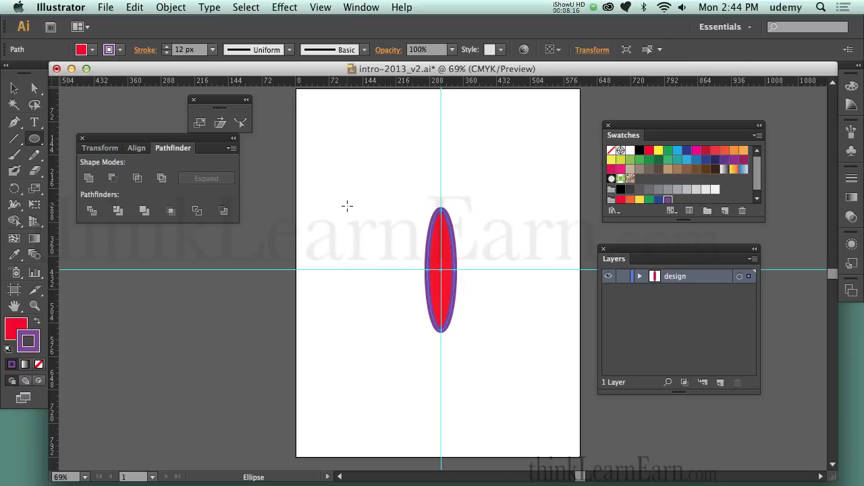
- Set the ellipse's stroke to none, keeping the red fill
key("x")
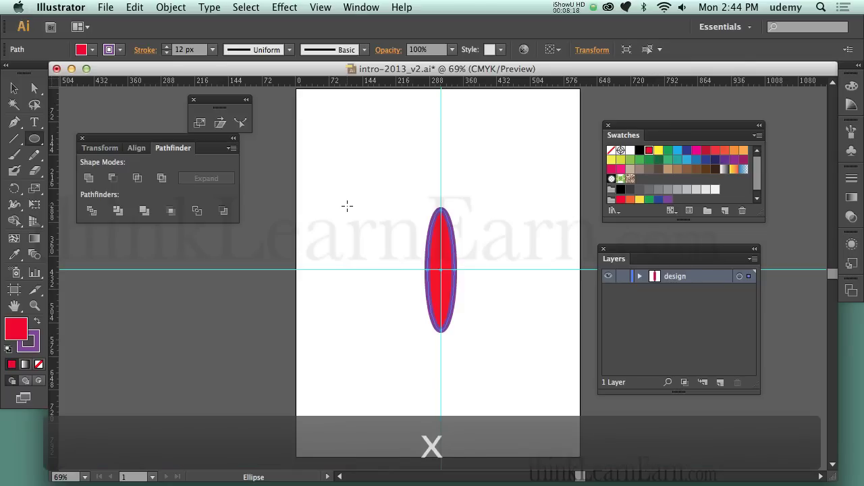
key("x")
key("x")
key("x")
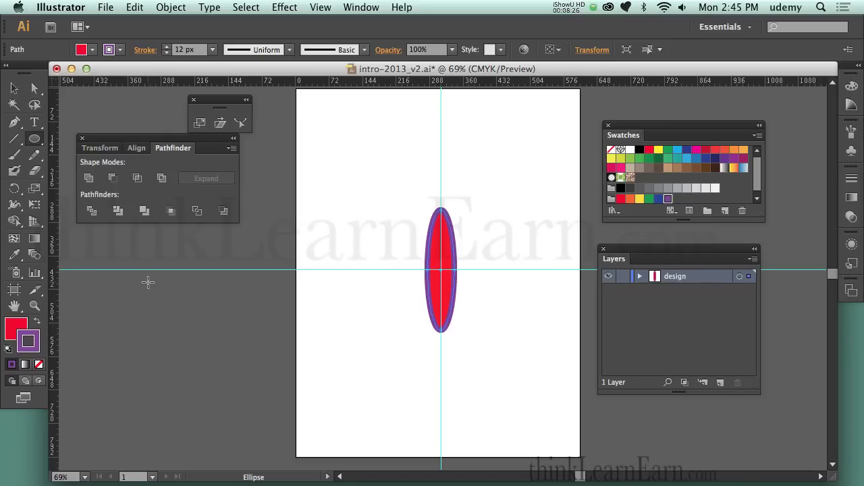
key("slash")
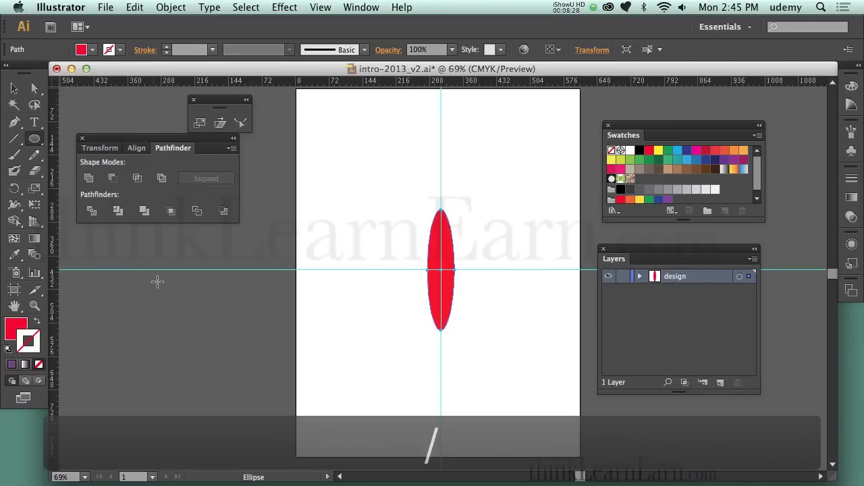
key("super")
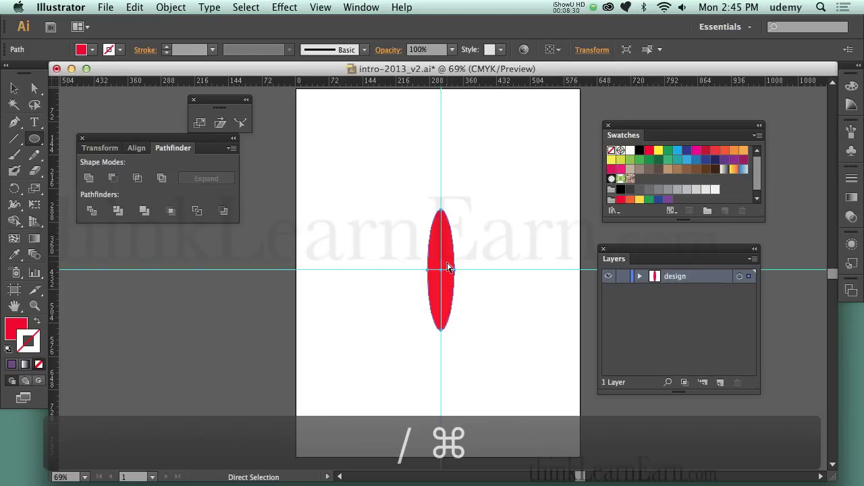
- Move the ellipse straight up along the vertical guide until its lower tip sits just above the horizontal guide
left_click_drag(448, 261, 448, 201)
key("shift")
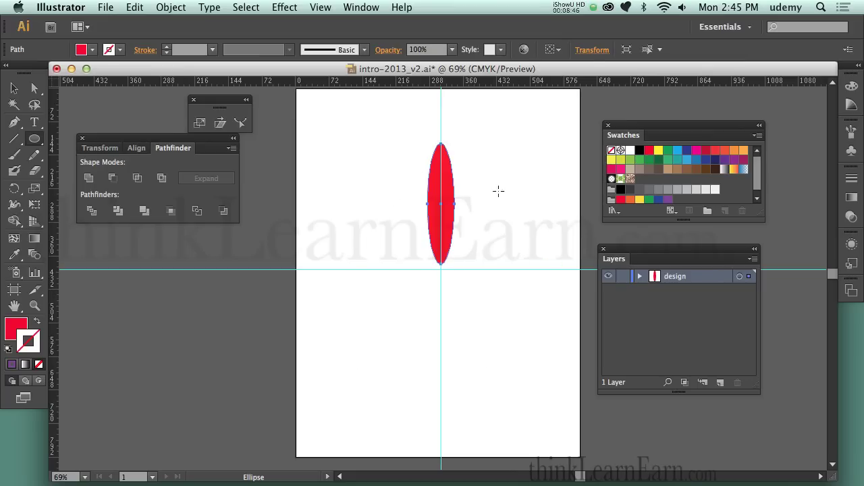
left_click_drag(439, 270, 439, 193)
- Deselect the ellipse and select it again as a whole path
left_click(494, 206, "super")
left_click(435, 202, "super")
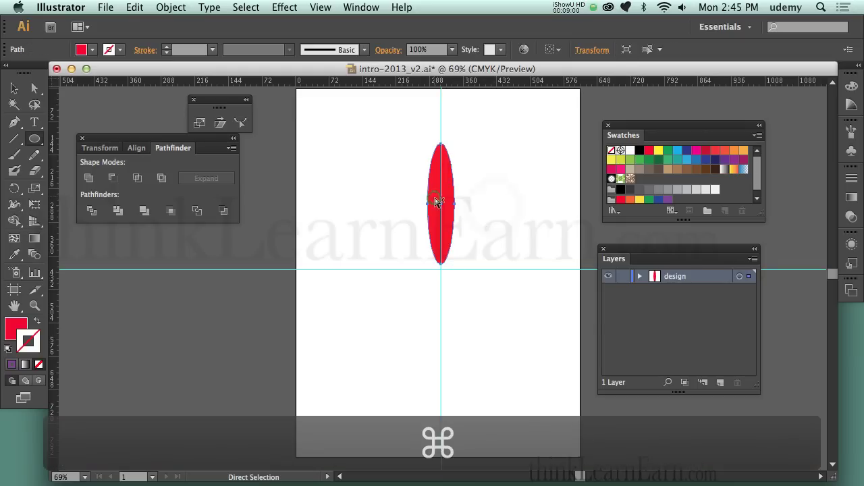
left_click(410, 187, "super")
left_click(428, 192, "super")
left_click_drag(399, 128, 492, 288)
left_click(491, 288, "super")
left_click(449, 216, "super")
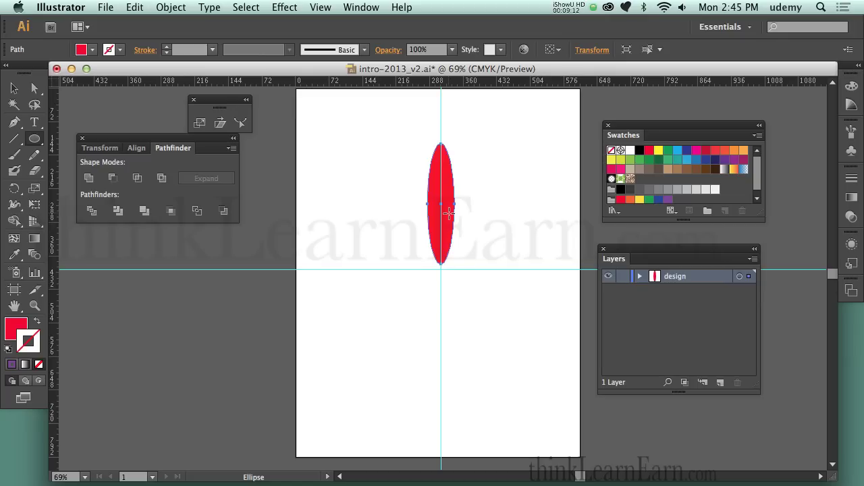
- Rotate a copy of the ellipse by -45° about the intersection of the two guides
key("r")
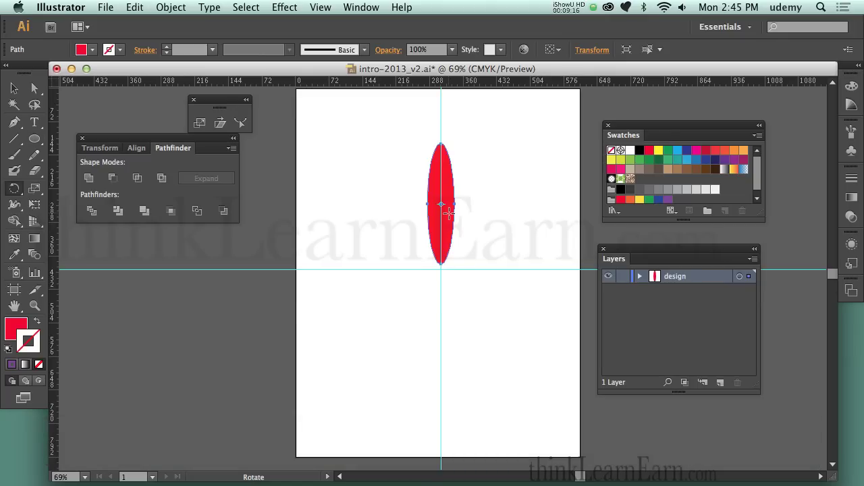
left_click(440, 270)
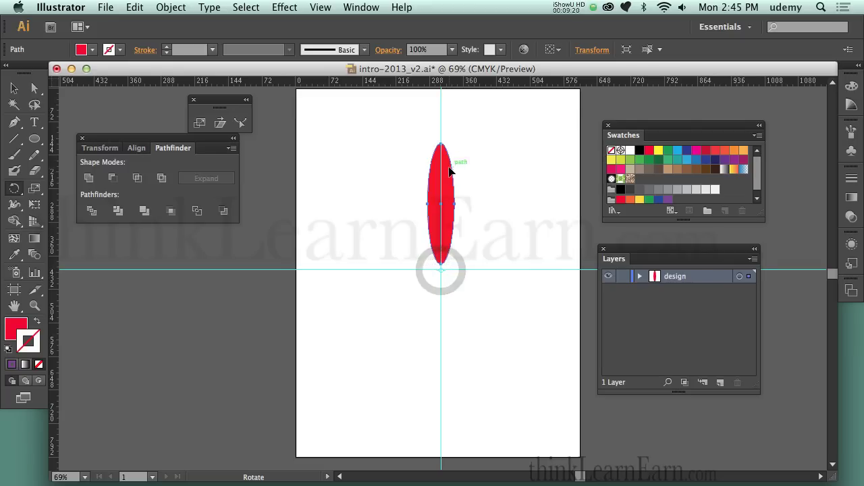
left_click_drag(442, 147, 513, 201)
key("alt")
key("shift")
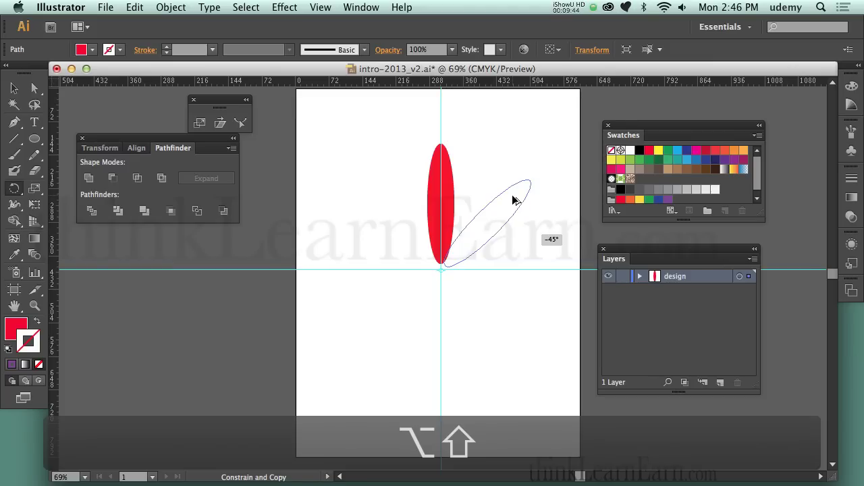
left_click_drag(513, 195, 513, 196)
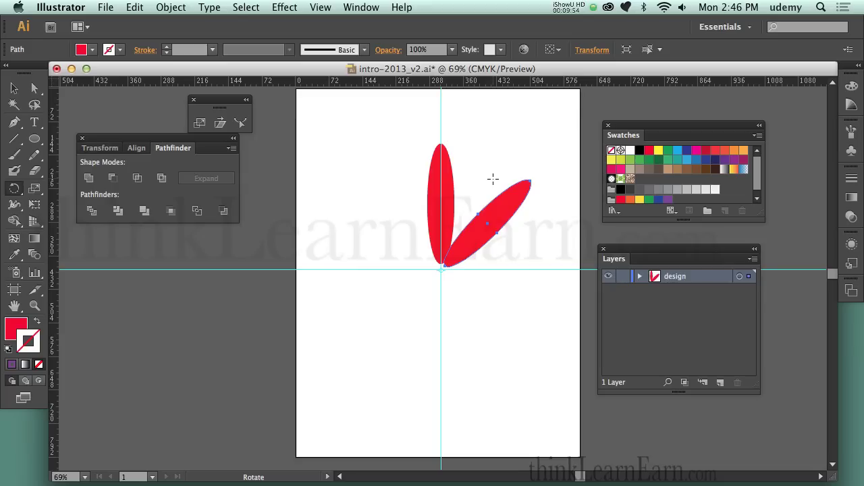
- Repeat the rotated copy with Transform Again until eight petals form a full flower around the guide intersection
key("a")
left_click(170, 7)
mouse_move(173, 24)
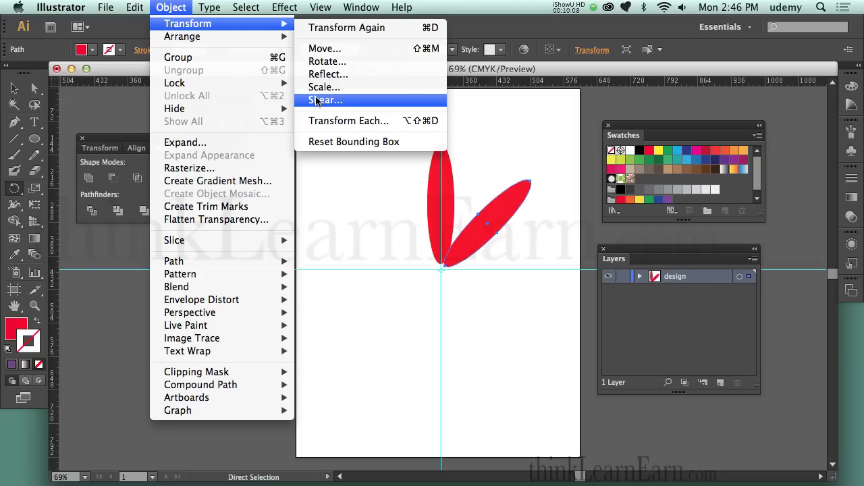
left_click(429, 28)
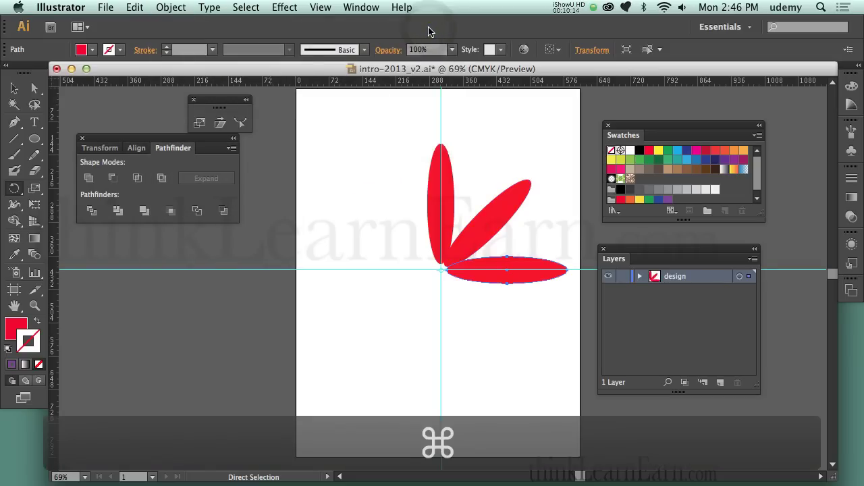
key("cmd+d")
key("super+d")
key("super+d")
key("super+d")
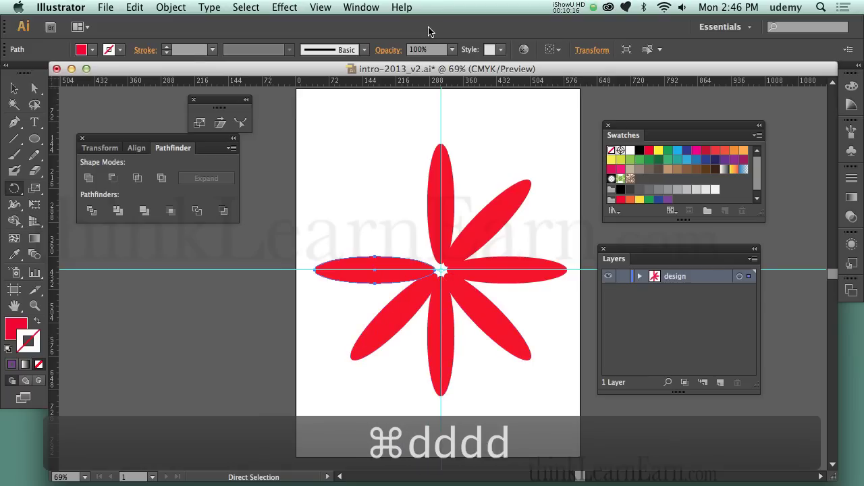
key("super+d")
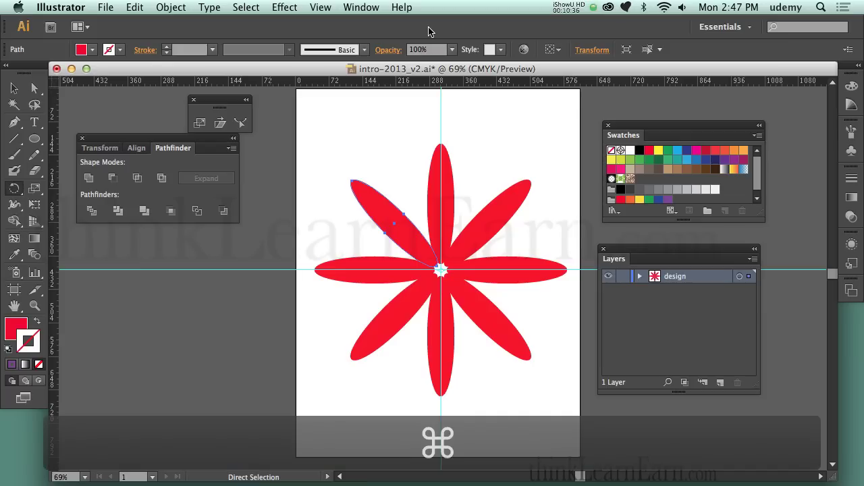
- Undo all the repeated copies and the first rotated copy, leaving only the original vertical ellipse
key("super+z")
key("super+z")
key("super+z")
key("super+z")
key("super+z")
key("super+z")
key("super+z")
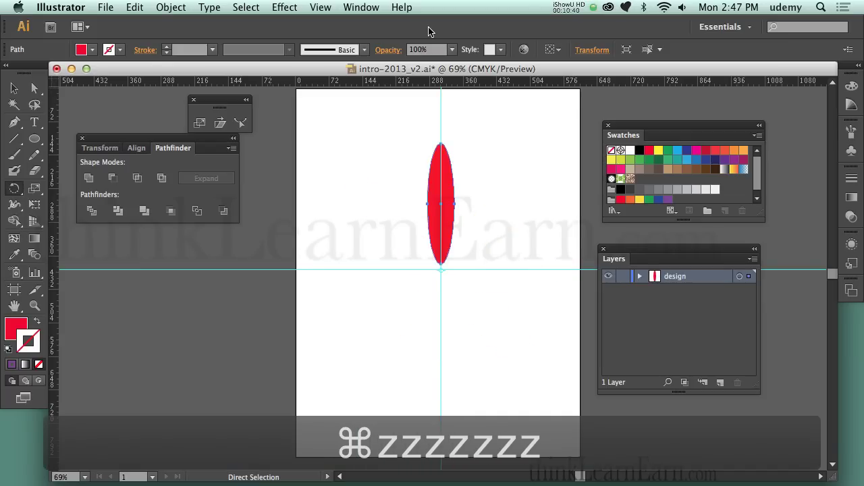
- Nudge the ellipse further up along the vertical guide, leaving a wider gap above the guide intersection
key("Up")
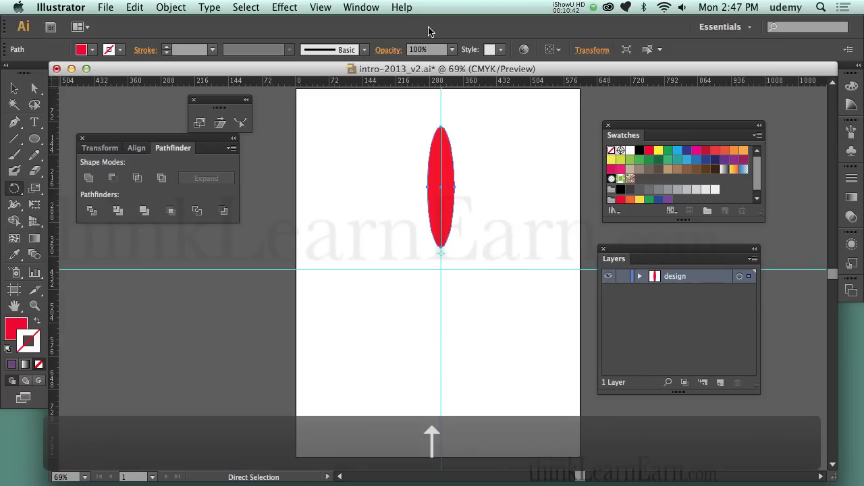
key("r")
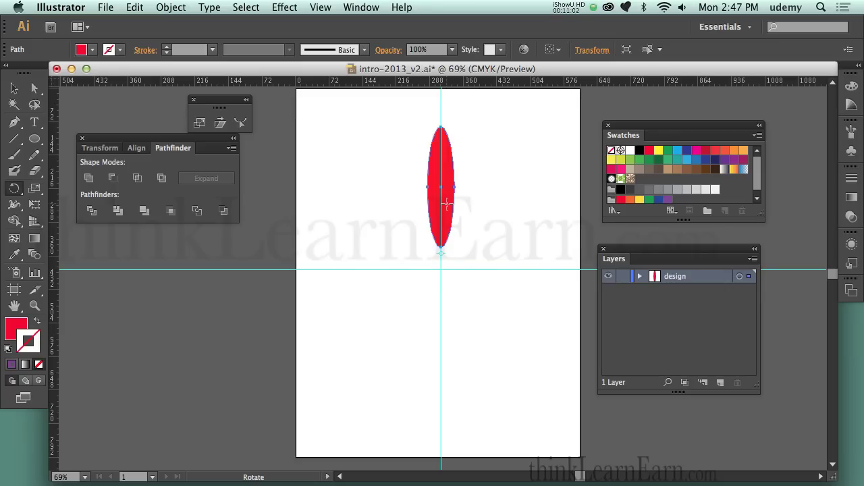
key("alt")
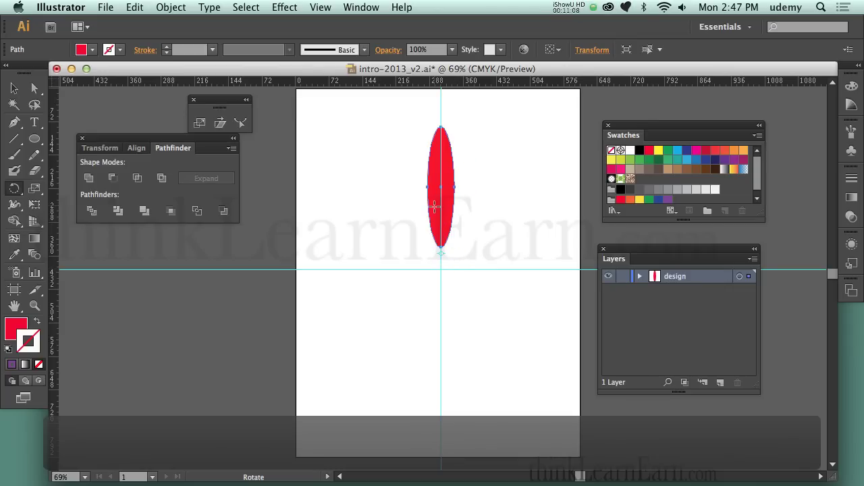
key("a")
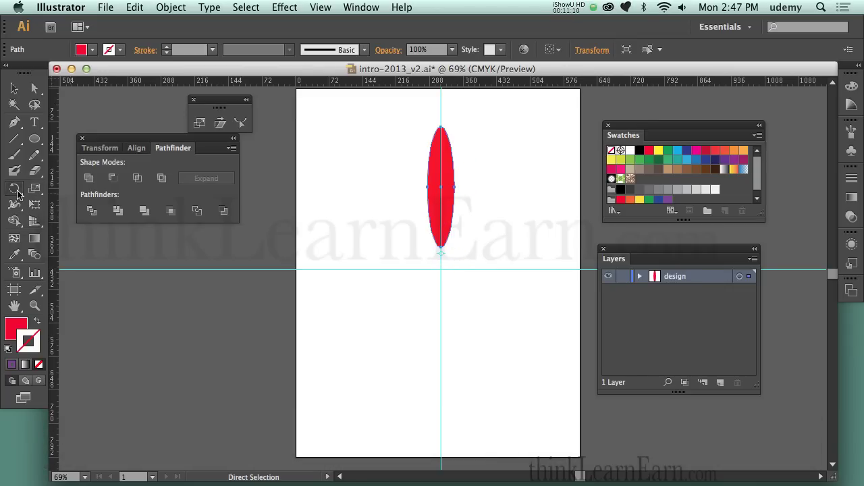
- Create a rotated copy of the ellipse about the guide intersection, with the angle entered as 360/13
left_click(16, 190)
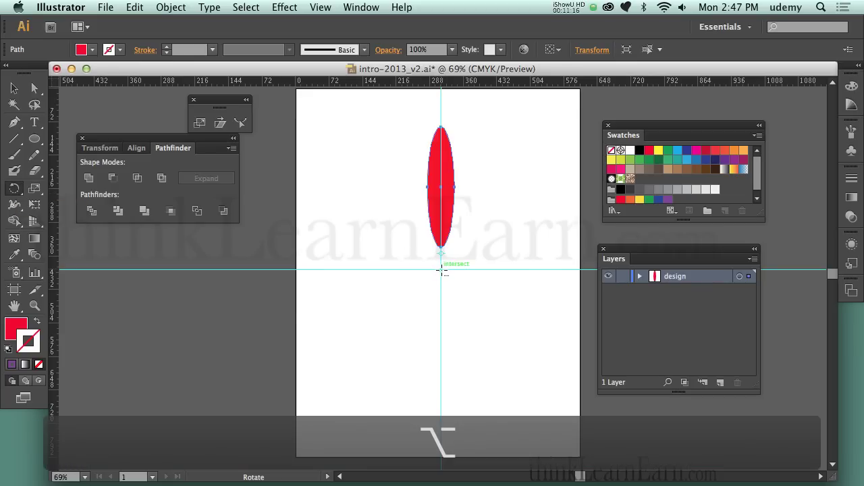
left_click(442, 270, "alt")
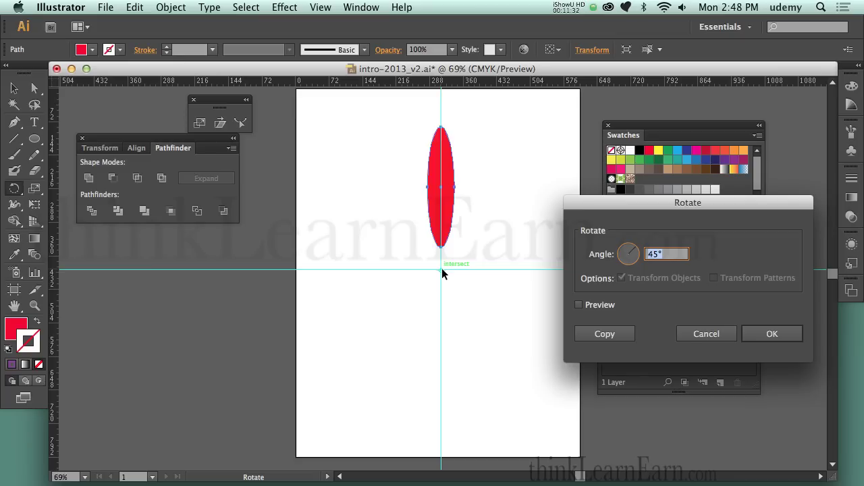
type("360")
type("/13")
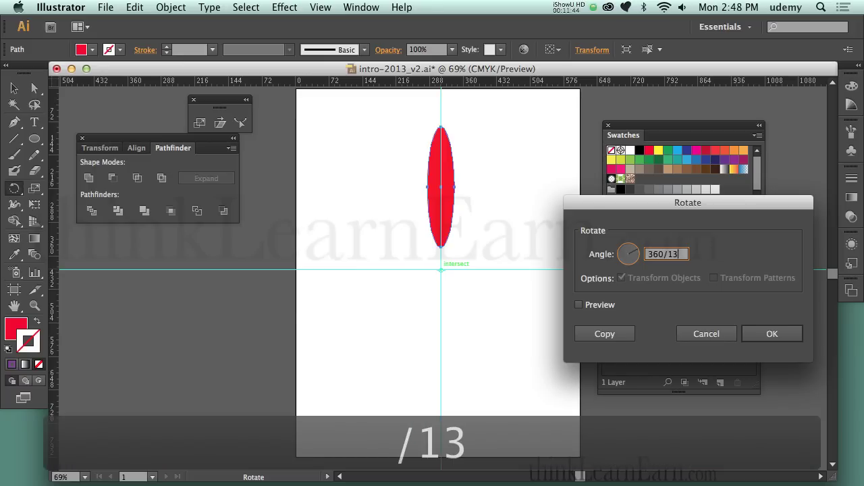
key("Tab")
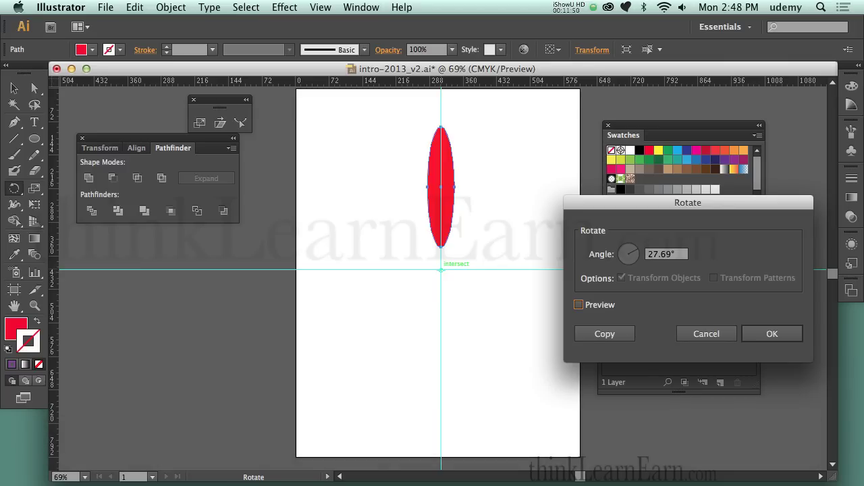
left_click(597, 336)
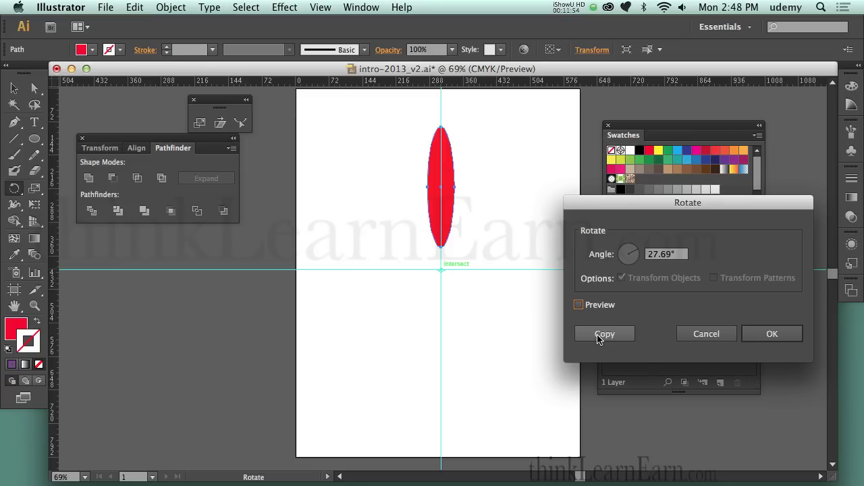
left_click(598, 335)
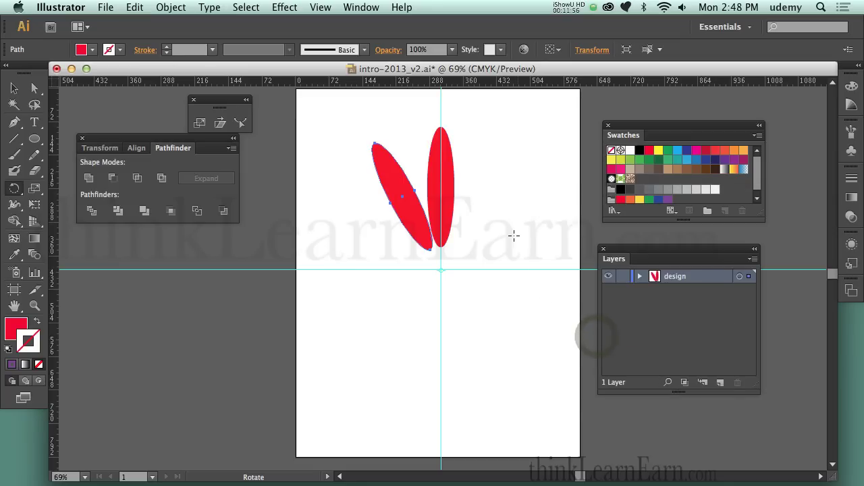
- Repeat the rotated copy with Transform Again until 13 petals form a complete ring around the guide intersection
left_click(171, 7)
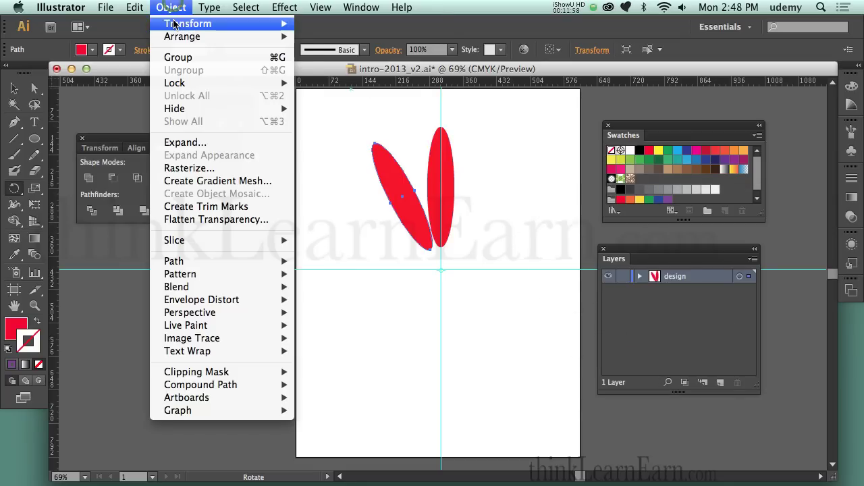
mouse_move(264, 23)
left_click(324, 28)
key("super+d")
key("super+d")
key("super+d")
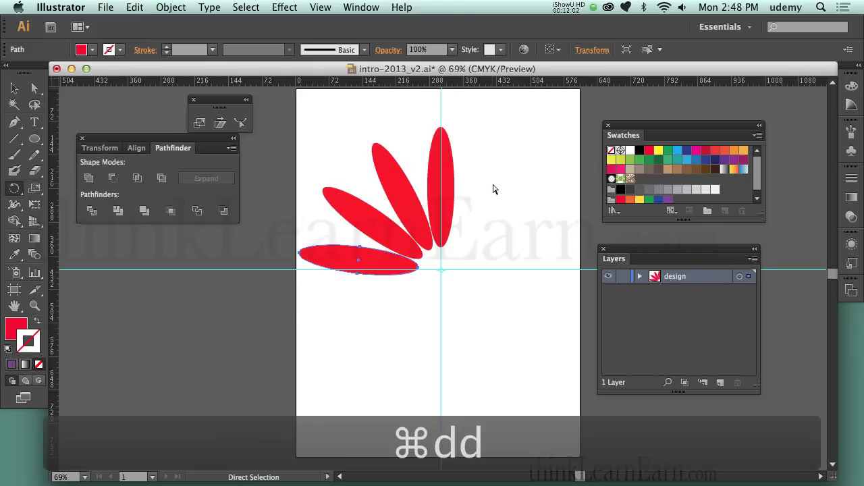
key("super+d")
key("super+d")
key("super+d")
key("super+d")
key("super+d")
key("super+d")
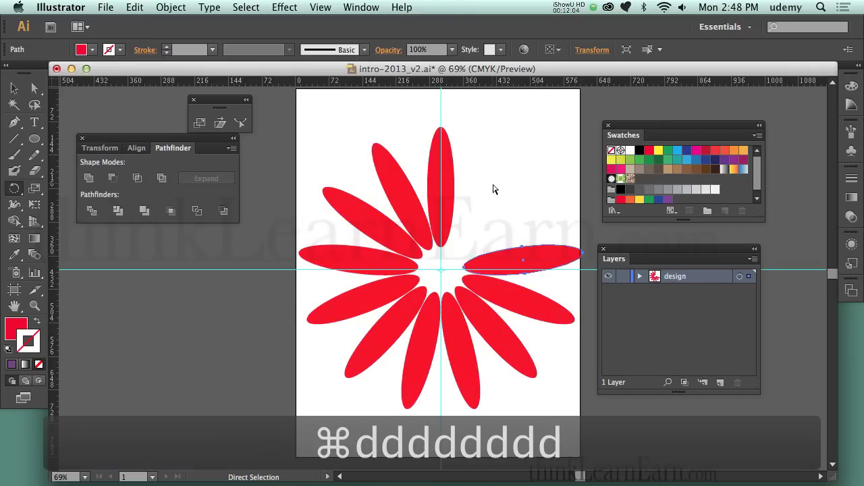
key("super+d")
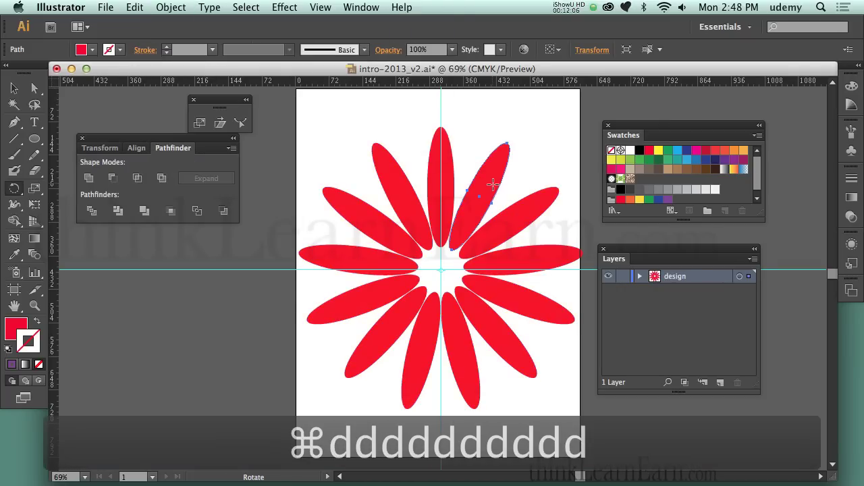